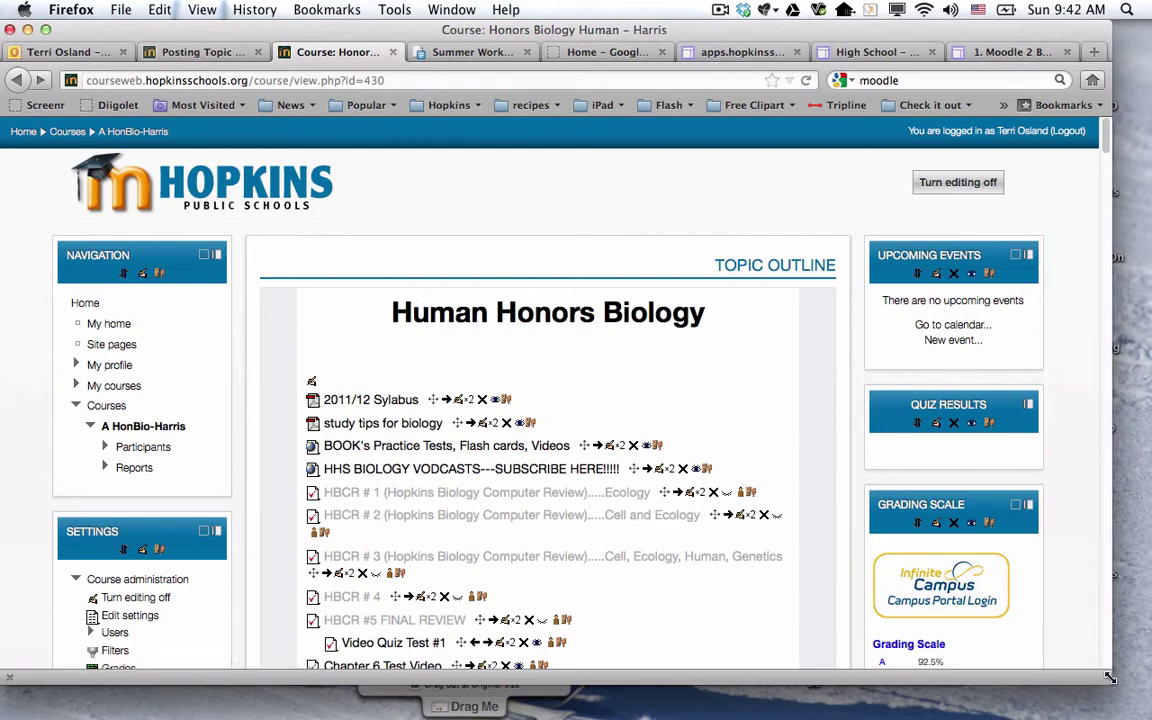
# - Enlarge the Firefox window and scroll the Human Honors Biology course page to the HBCR review quizzes
pyautogui.moveTo(1119, 687); pyautogui.dragTo(1150, 716)
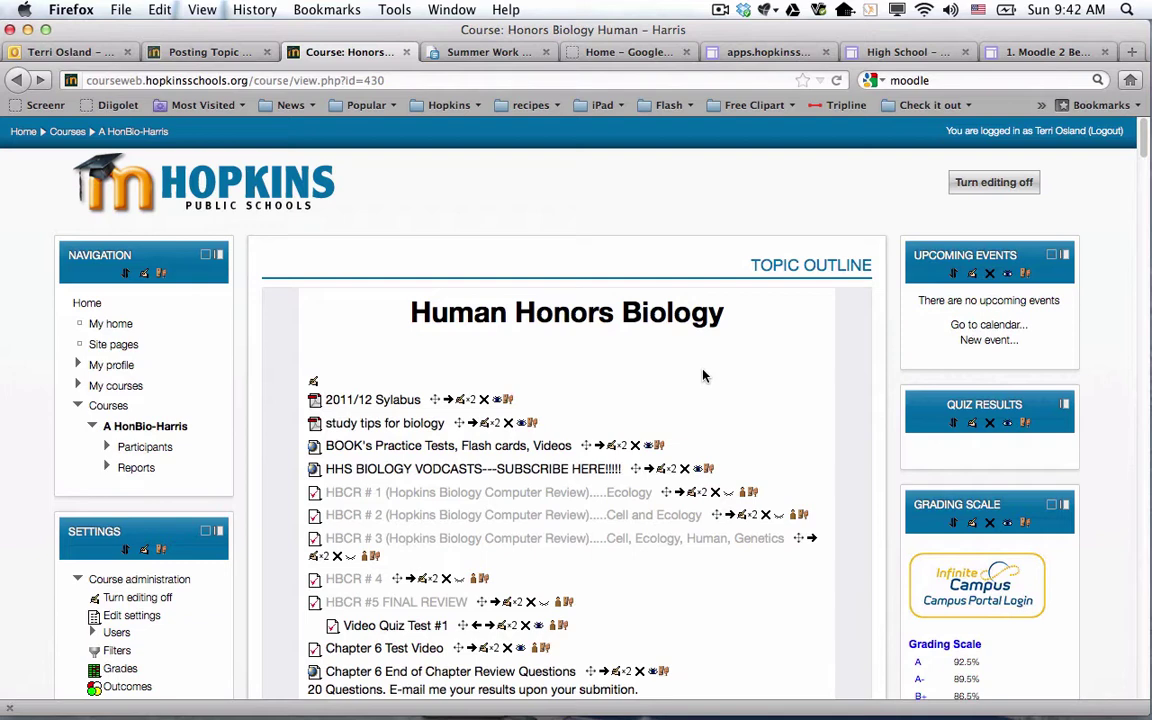
pyautogui.scroll(-1, 703, 376)
pyautogui.scroll(-3, 703, 376)
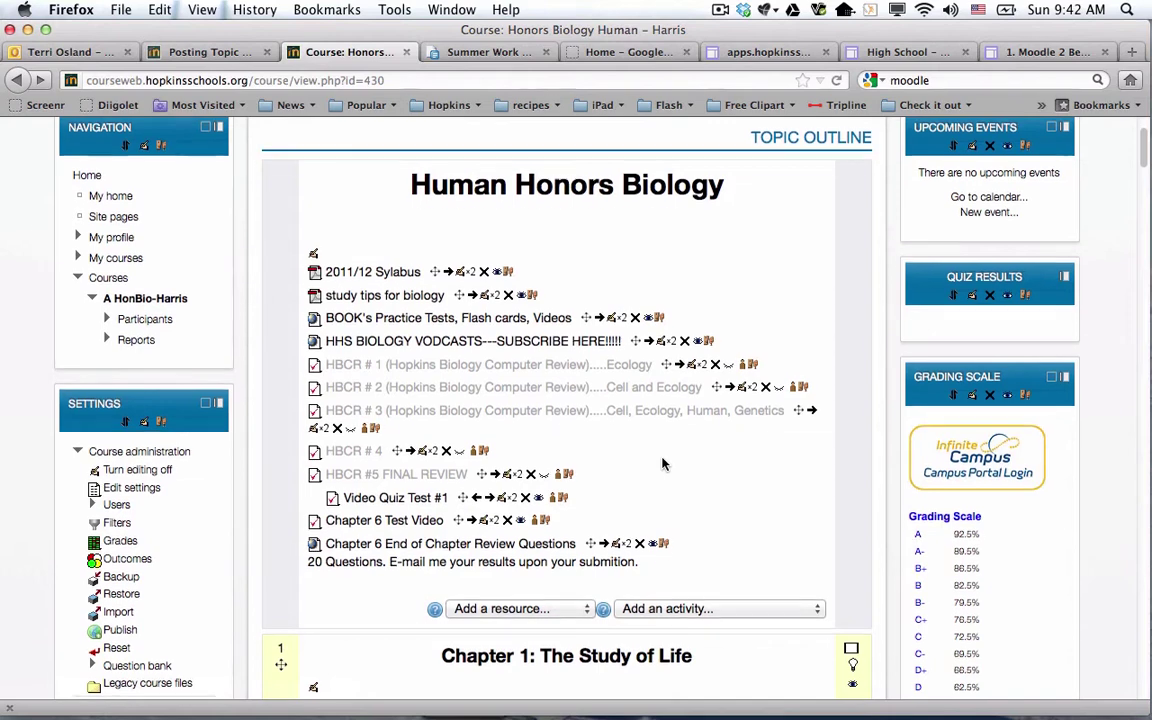
pyautogui.scroll(2, 661, 463)
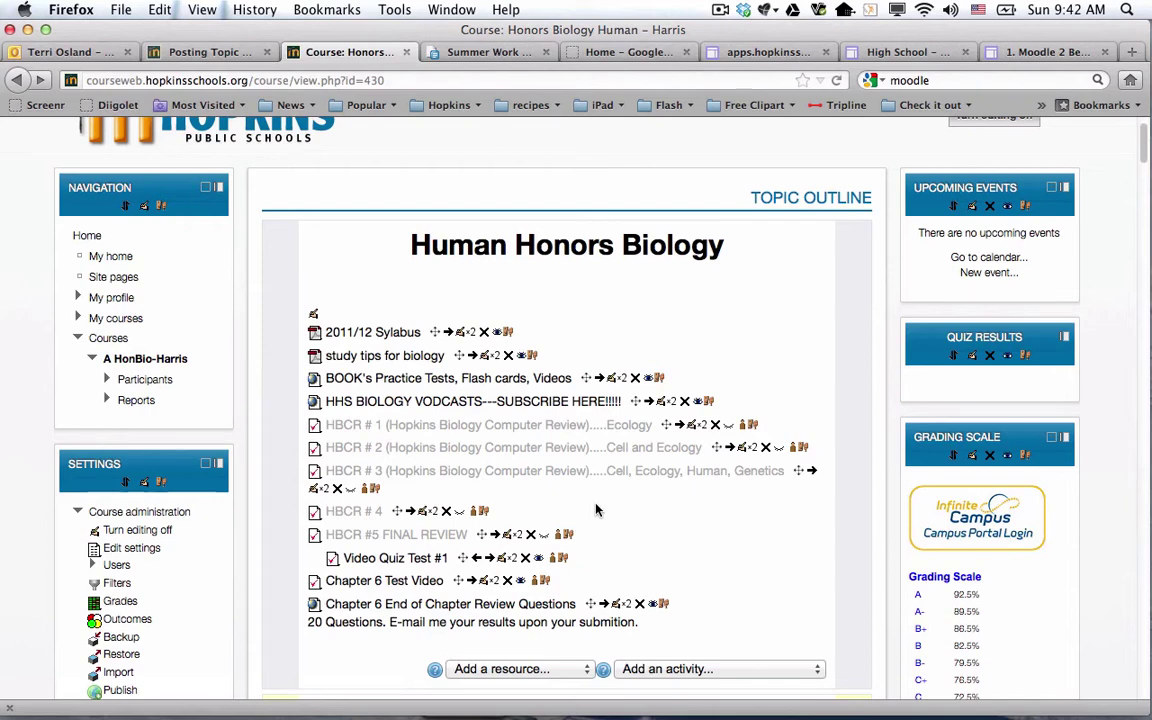
pyautogui.scroll(-1, 617, 494)
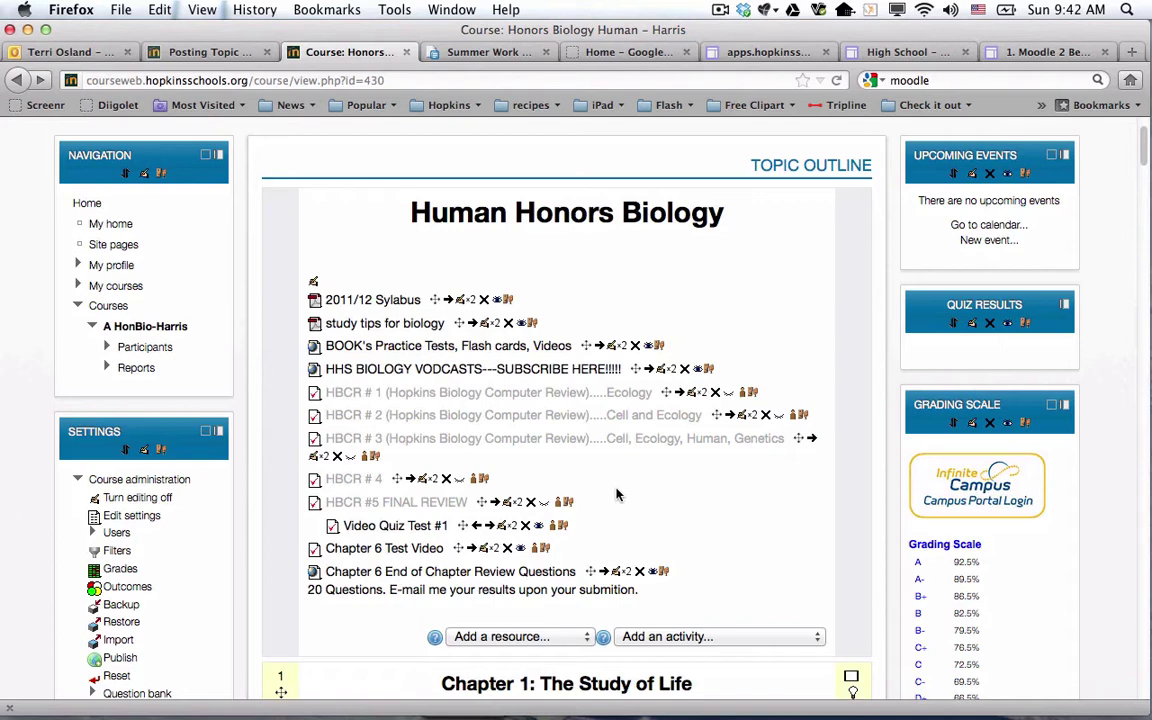
# - Open the HBCR #5 FINAL REVIEW quiz and scroll the Navigation block down to its Results entries
pyautogui.click(421, 504)
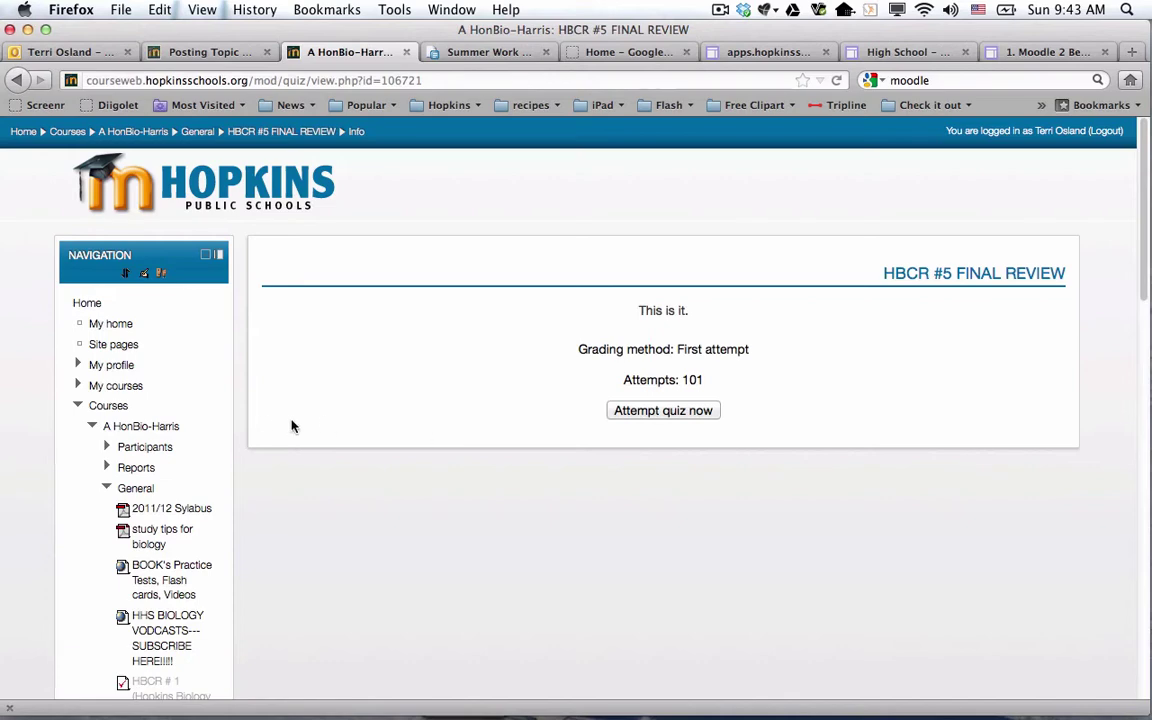
pyautogui.scroll(-3, 241, 421)
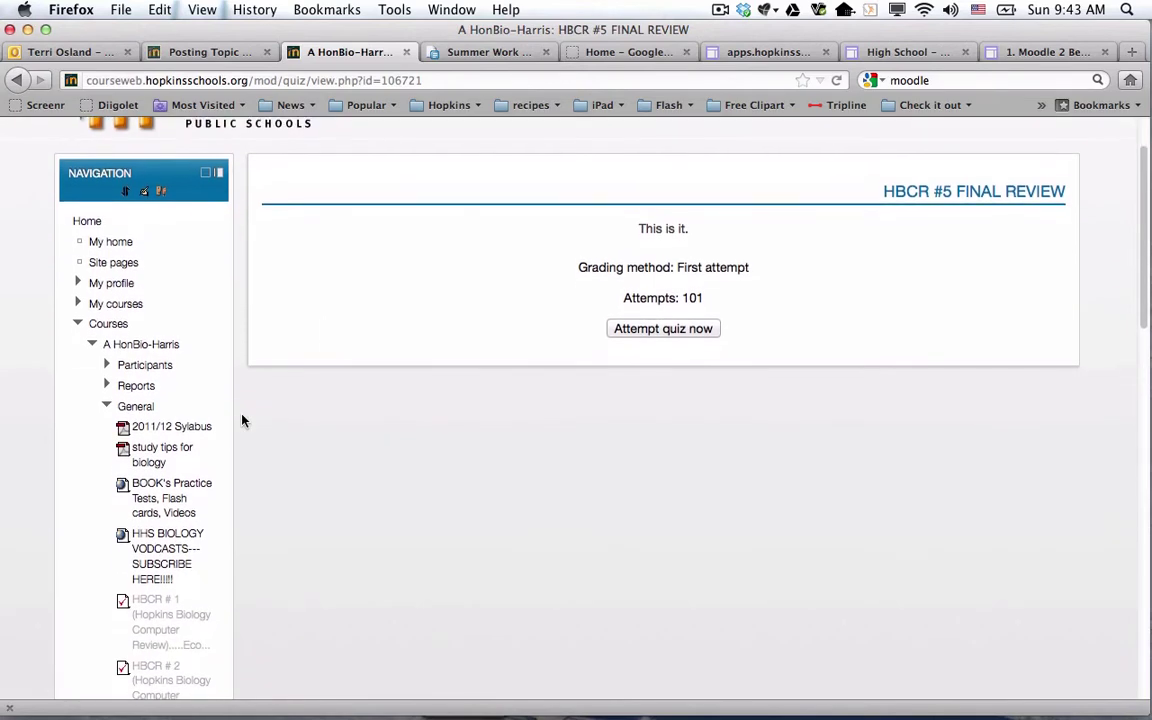
pyautogui.scroll(-6, 241, 421)
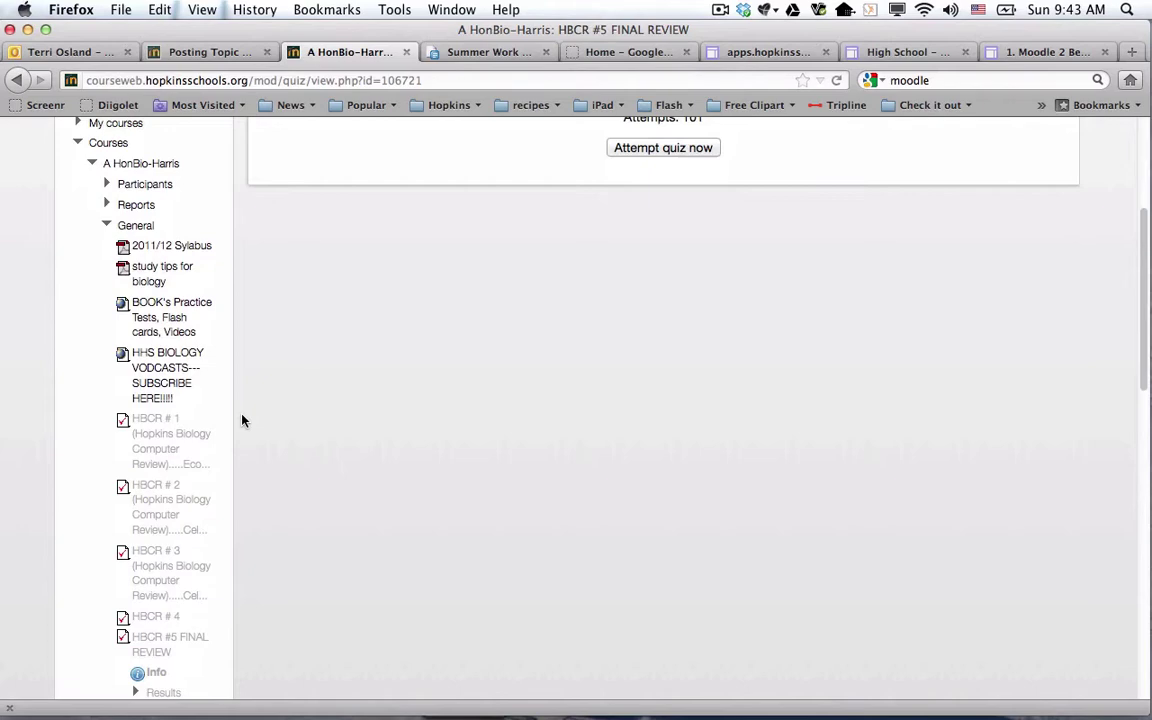
pyautogui.scroll(-6, 241, 421)
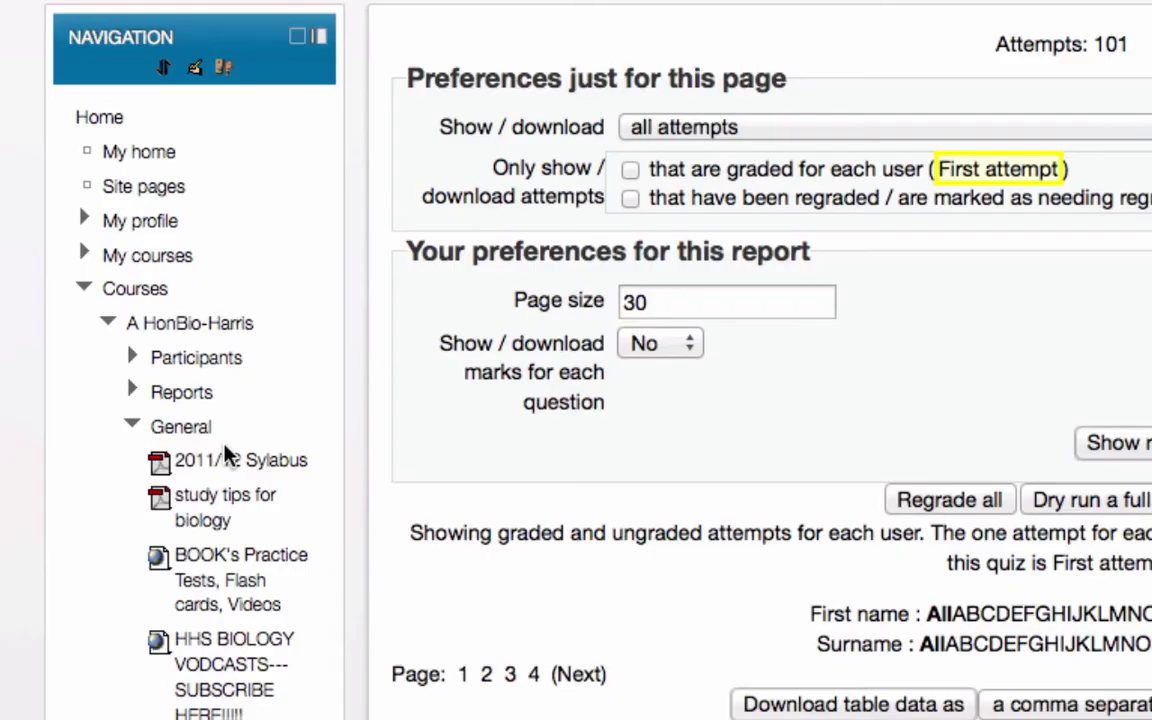
pyautogui.scroll(-10, 495, 383)
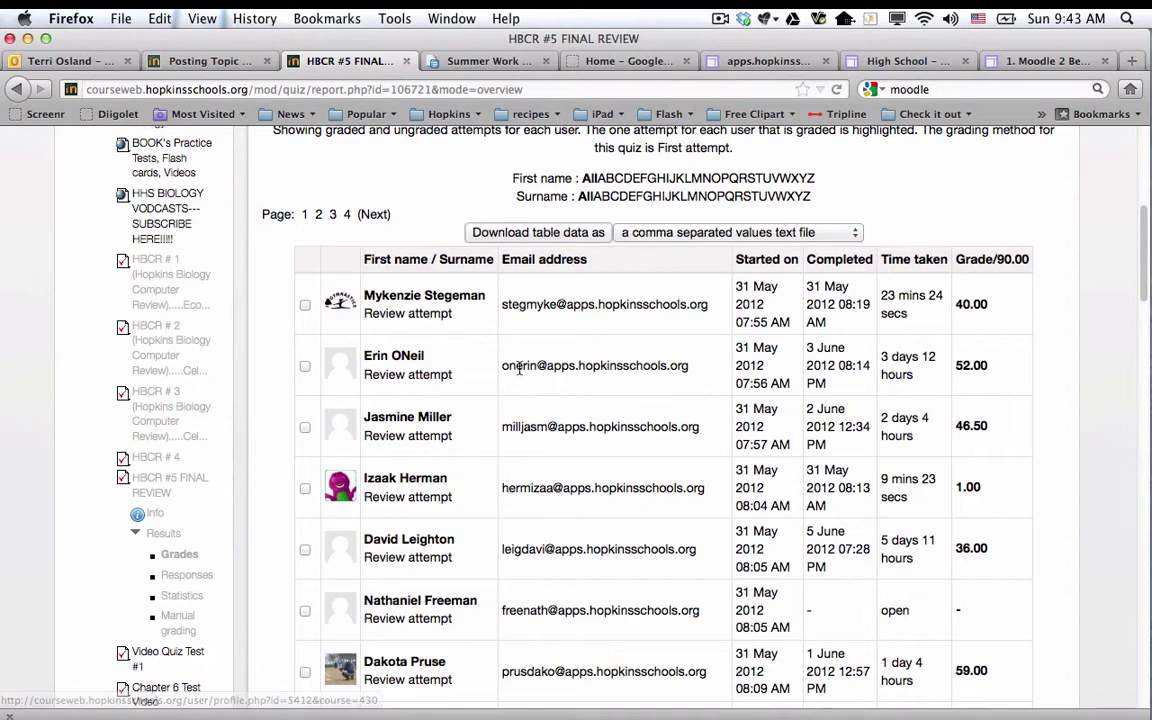
pyautogui.scroll(1, 519, 368)
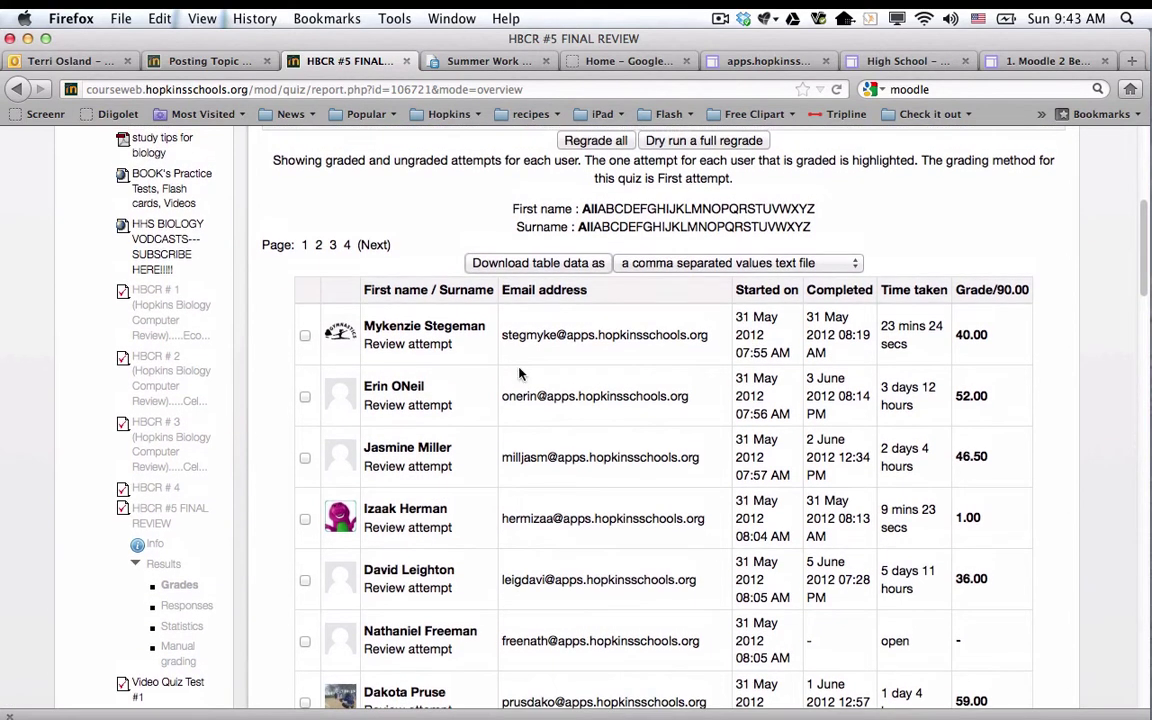
pyautogui.scroll(1, 519, 374)
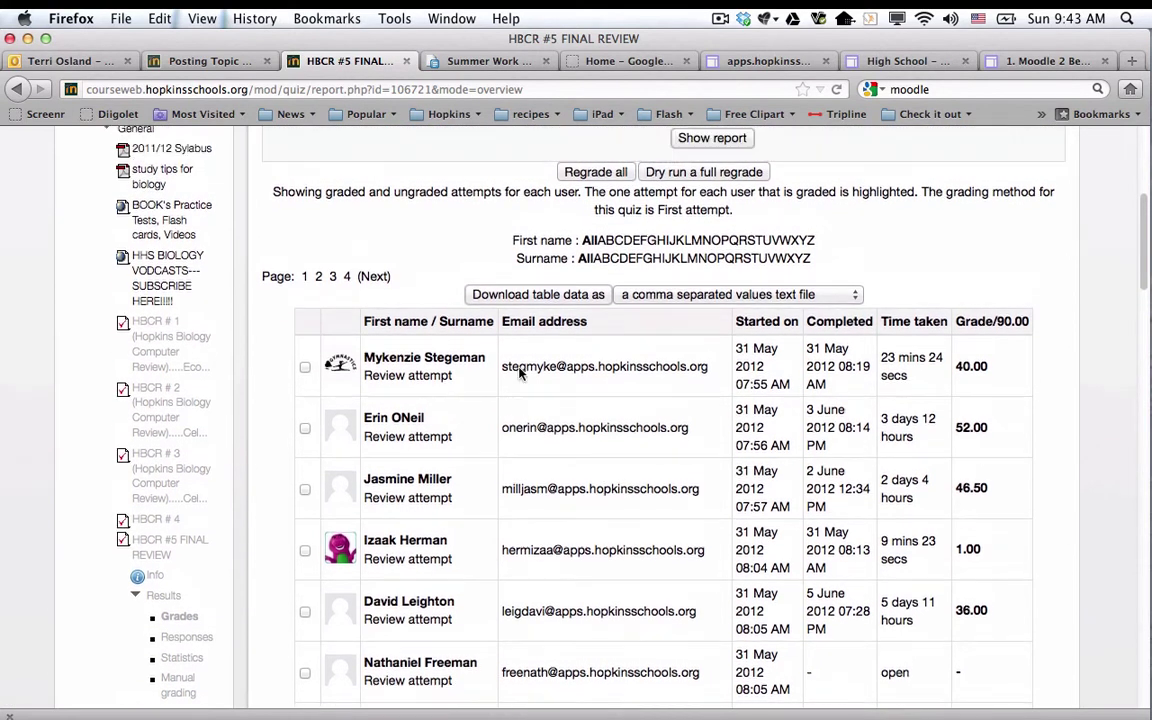
# - Sort the attempts table by the Surname column, then scroll back up to the report preferences
pyautogui.click(460, 324)
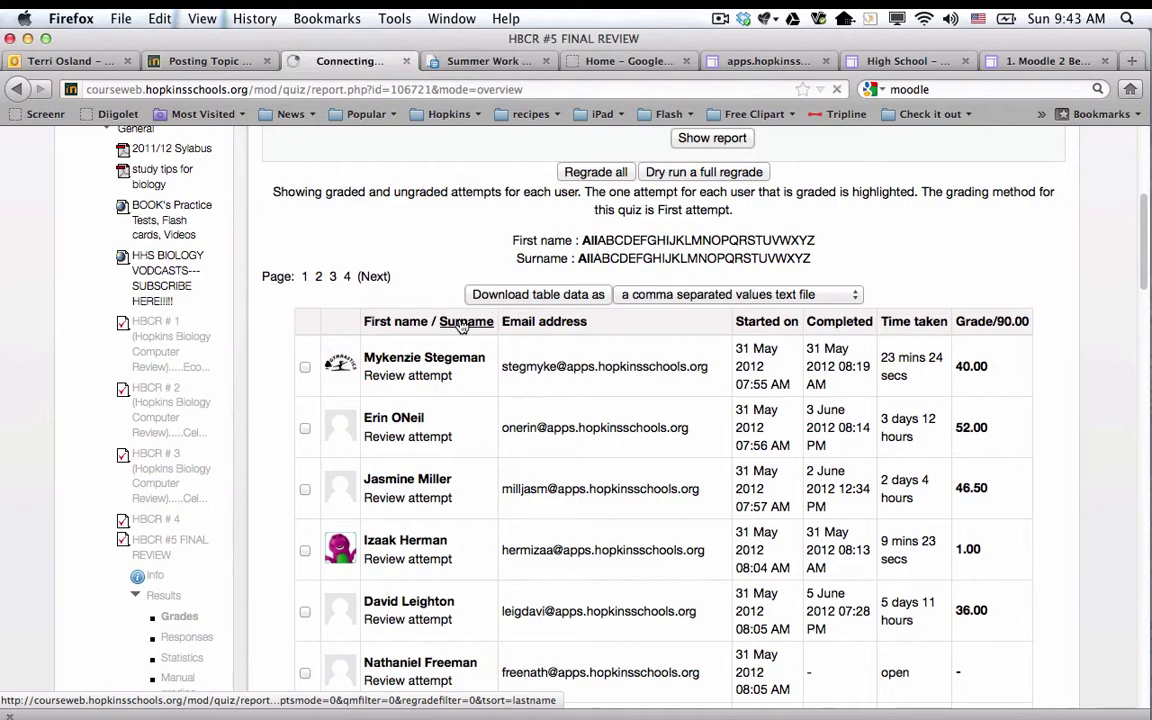
pyautogui.scroll(-7, 458, 355)
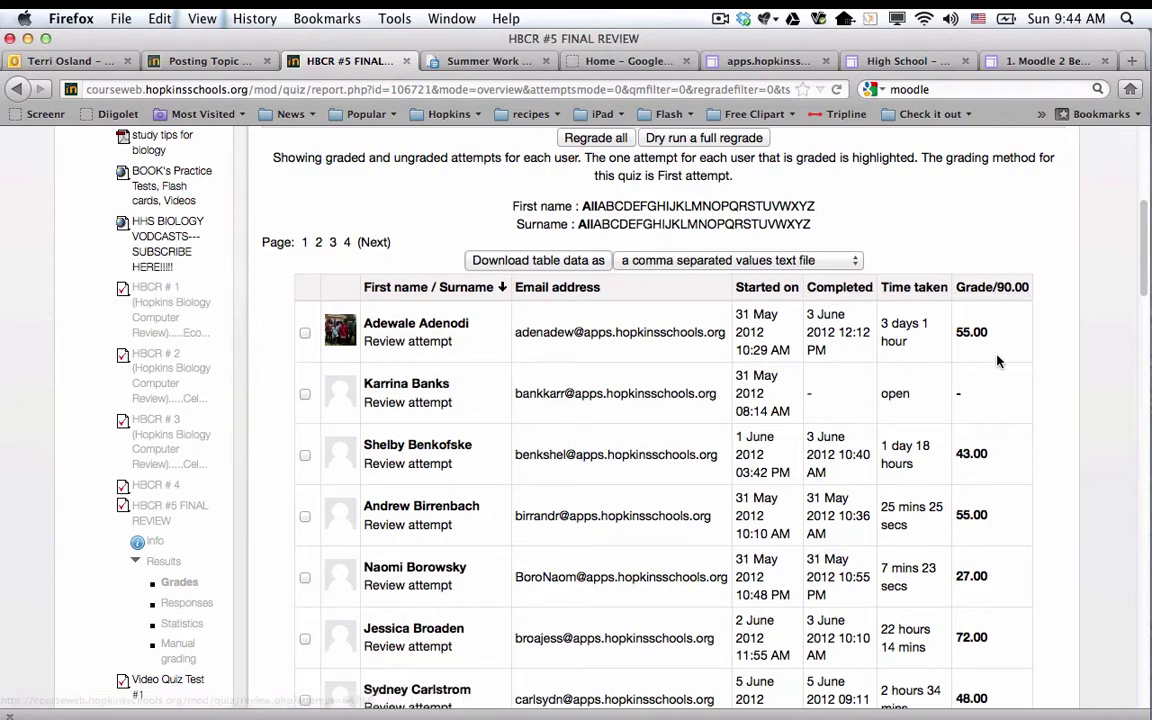
pyautogui.scroll(1, 993, 378)
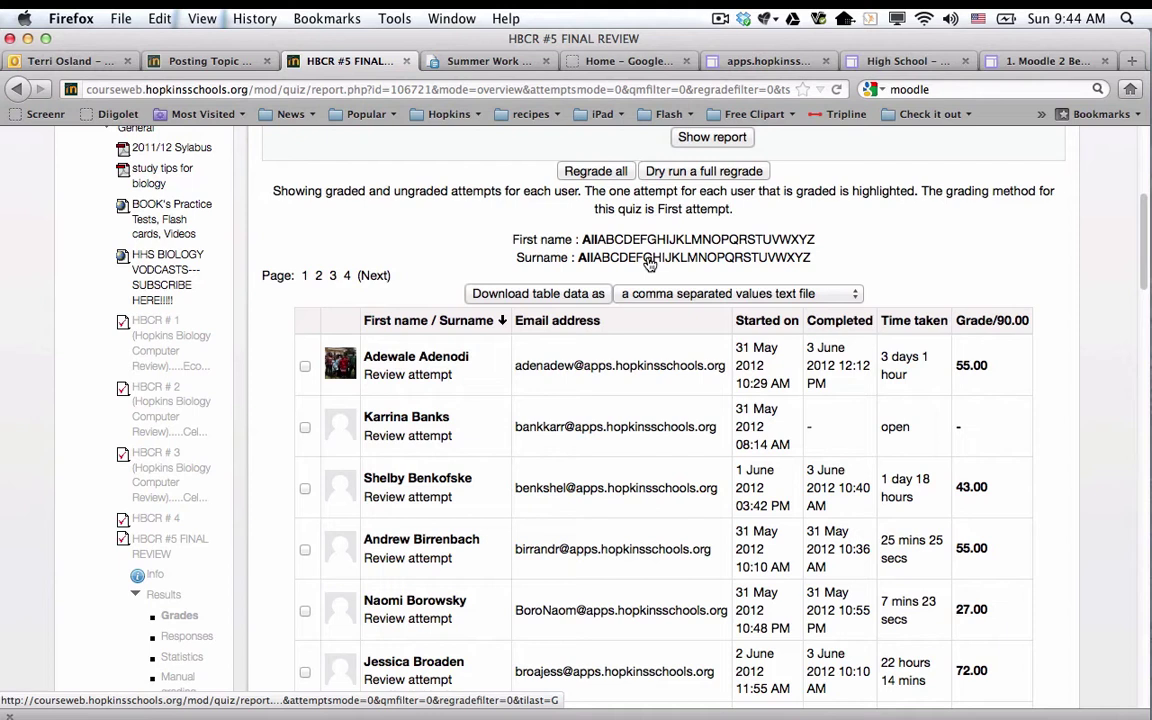
pyautogui.scroll(3, 648, 262)
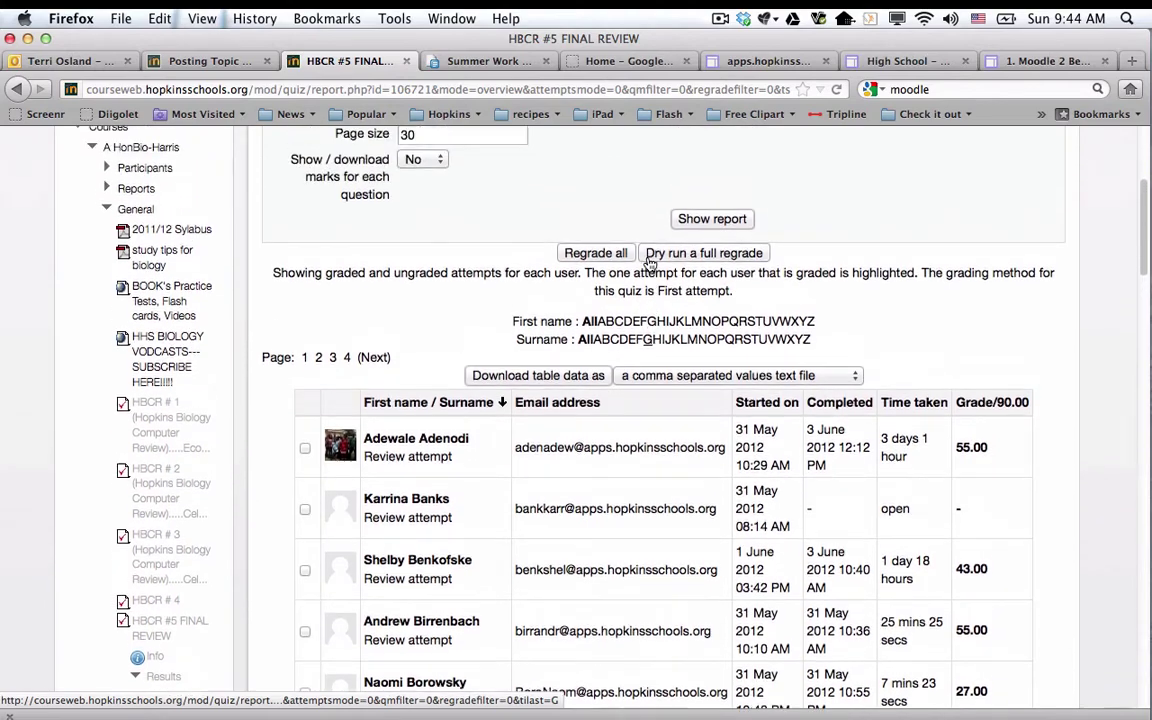
pyautogui.scroll(2, 648, 262)
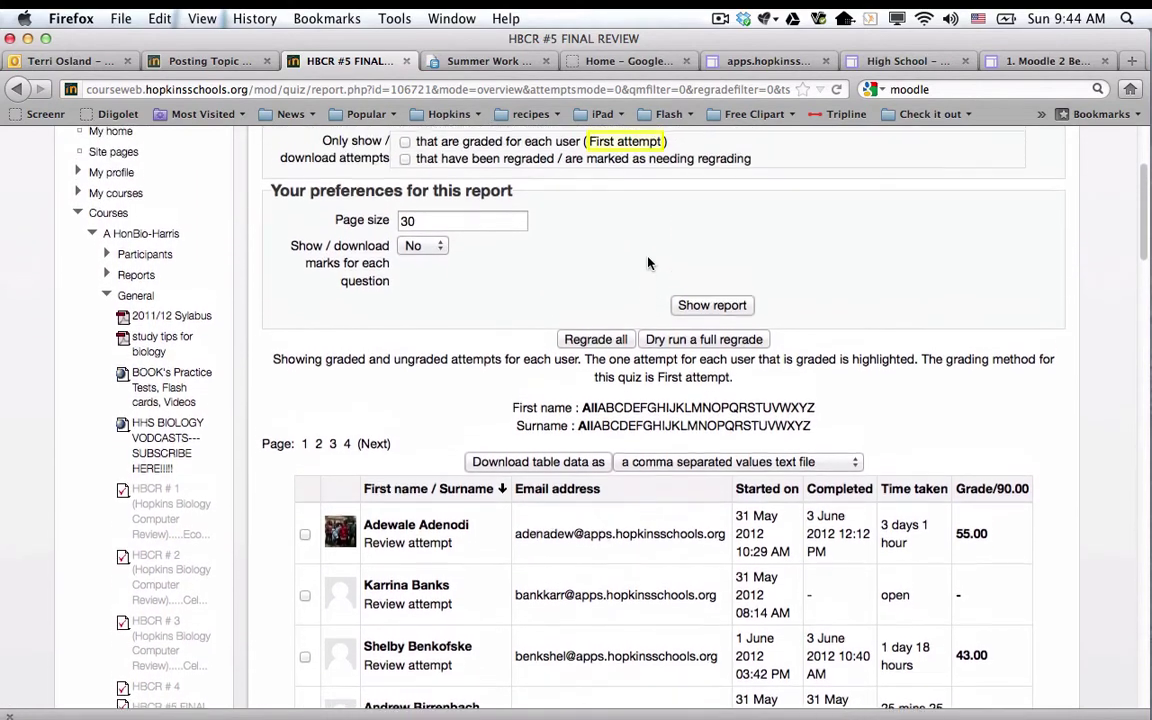
pyautogui.scroll(3, 648, 262)
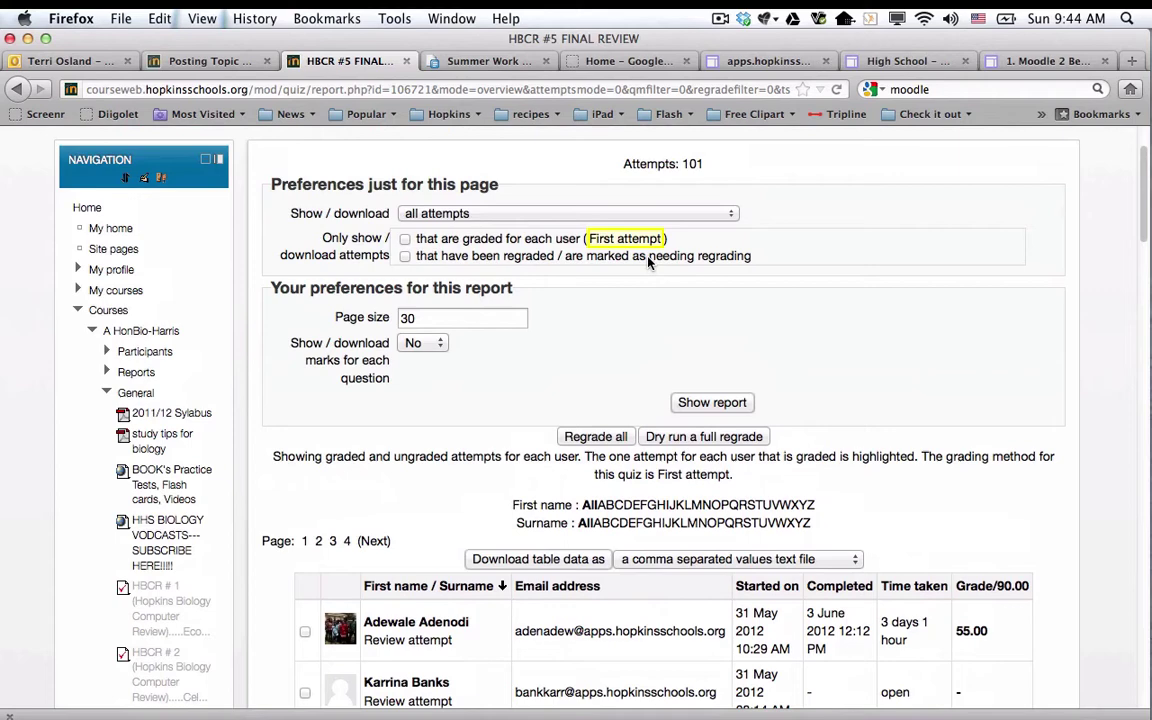
pyautogui.scroll(1, 648, 262)
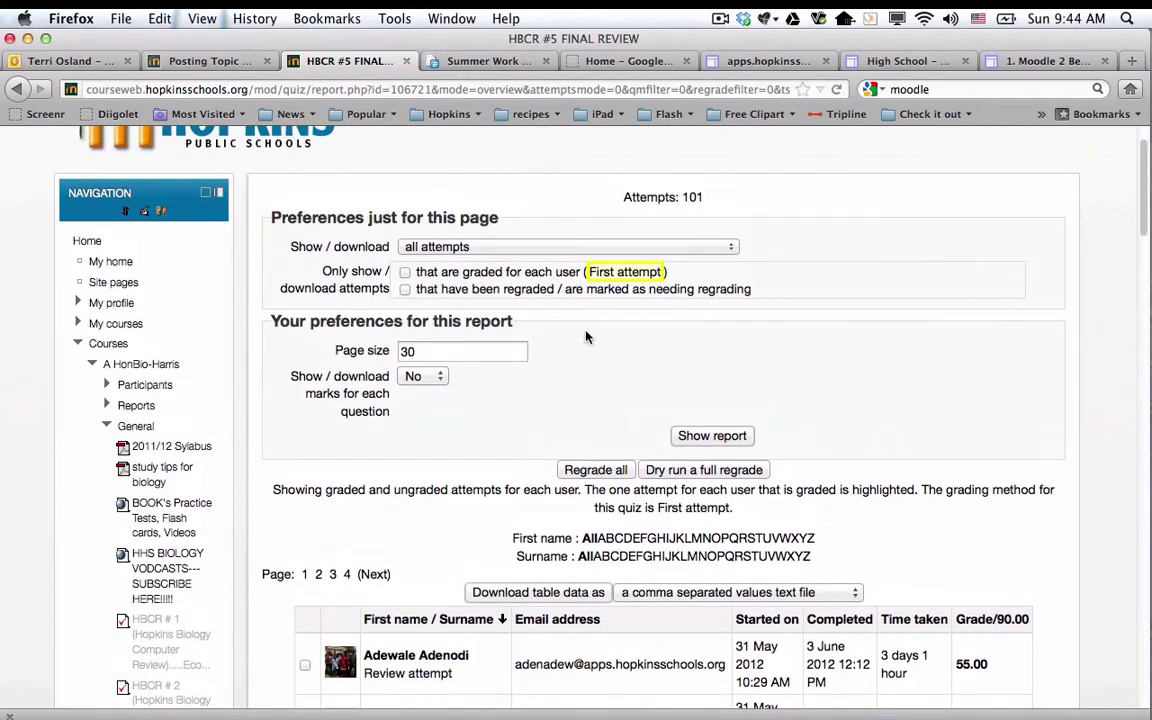
pyautogui.click(526, 250)
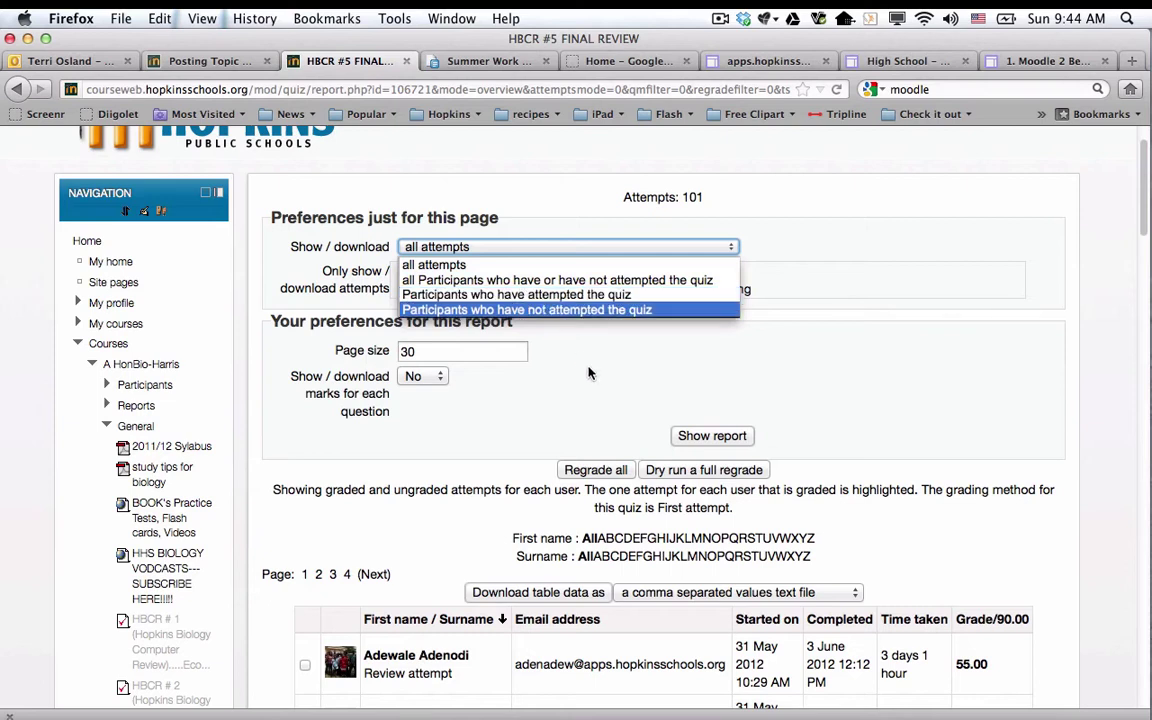
pyautogui.click(530, 334)
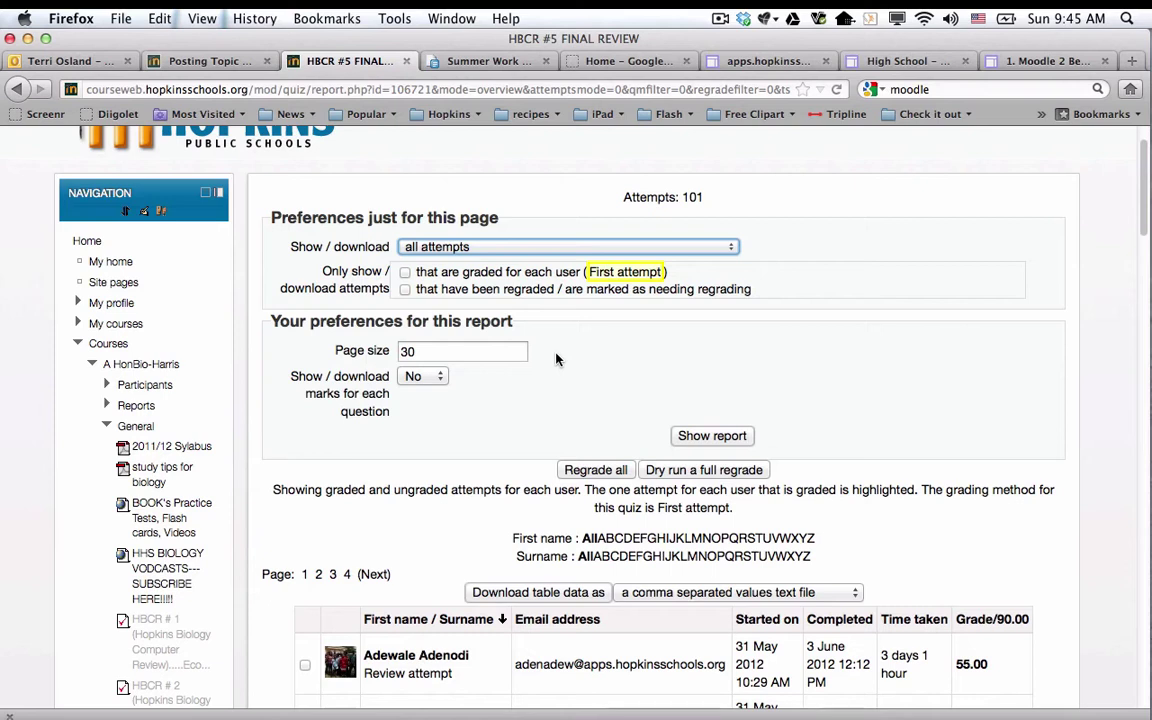
pyautogui.scroll(-3, 553, 385)
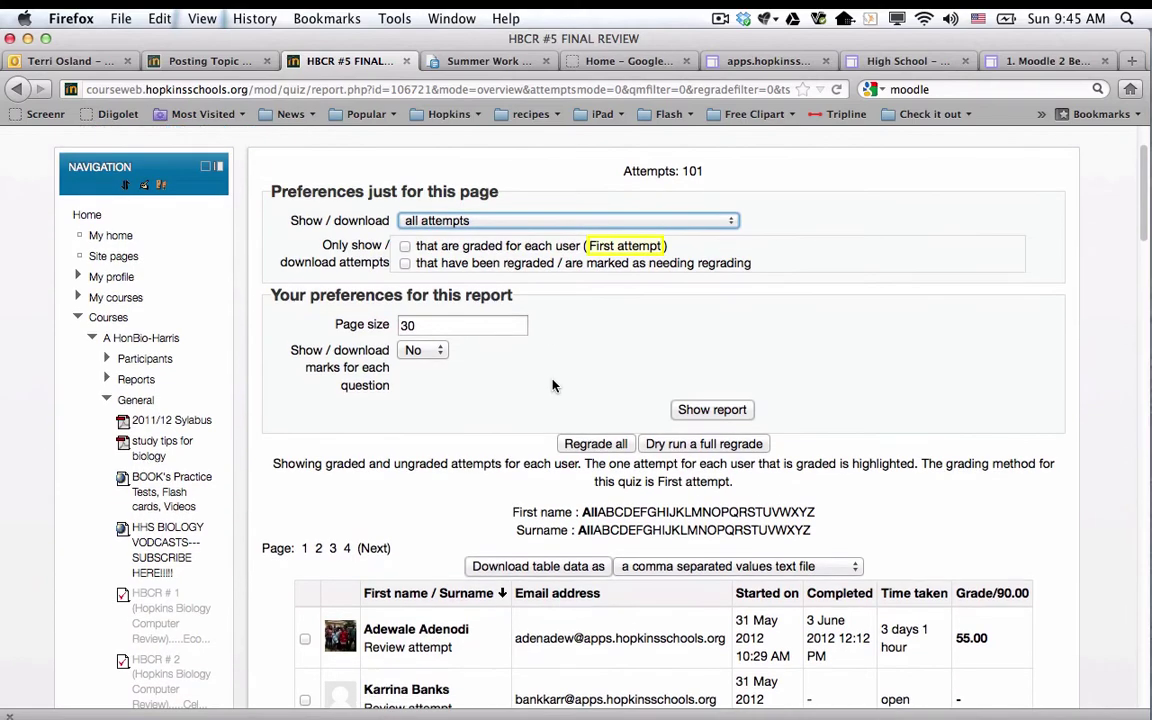
pyautogui.scroll(-3, 553, 385)
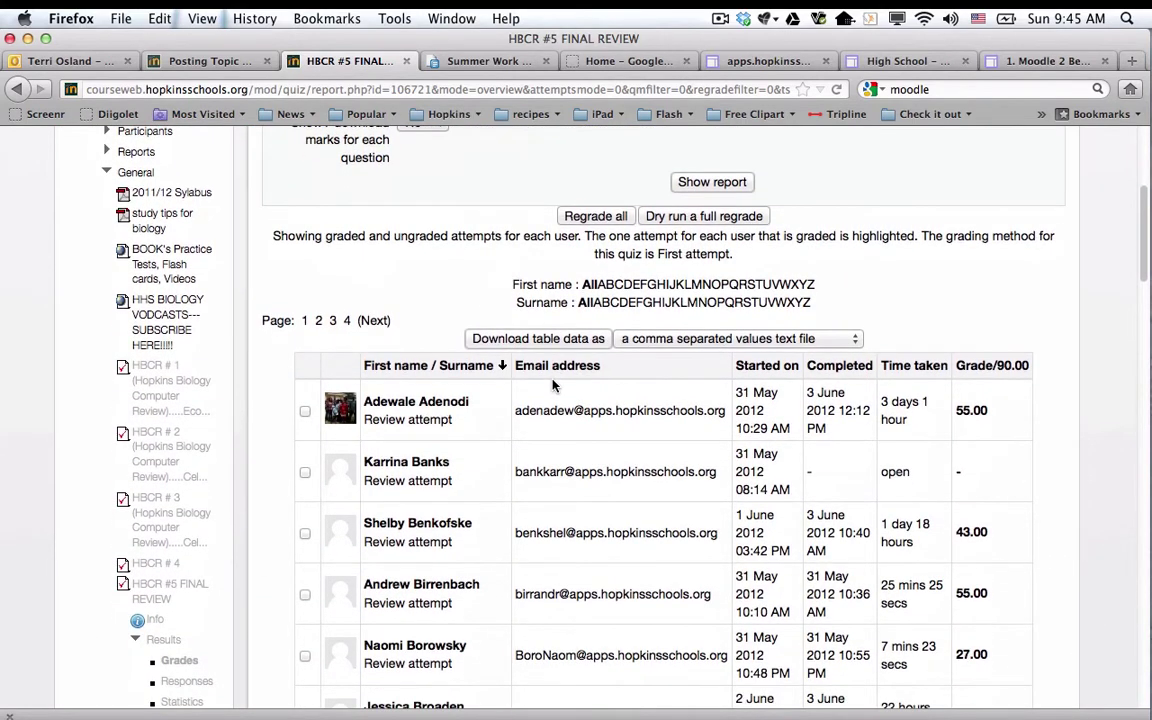
pyautogui.click(657, 341)
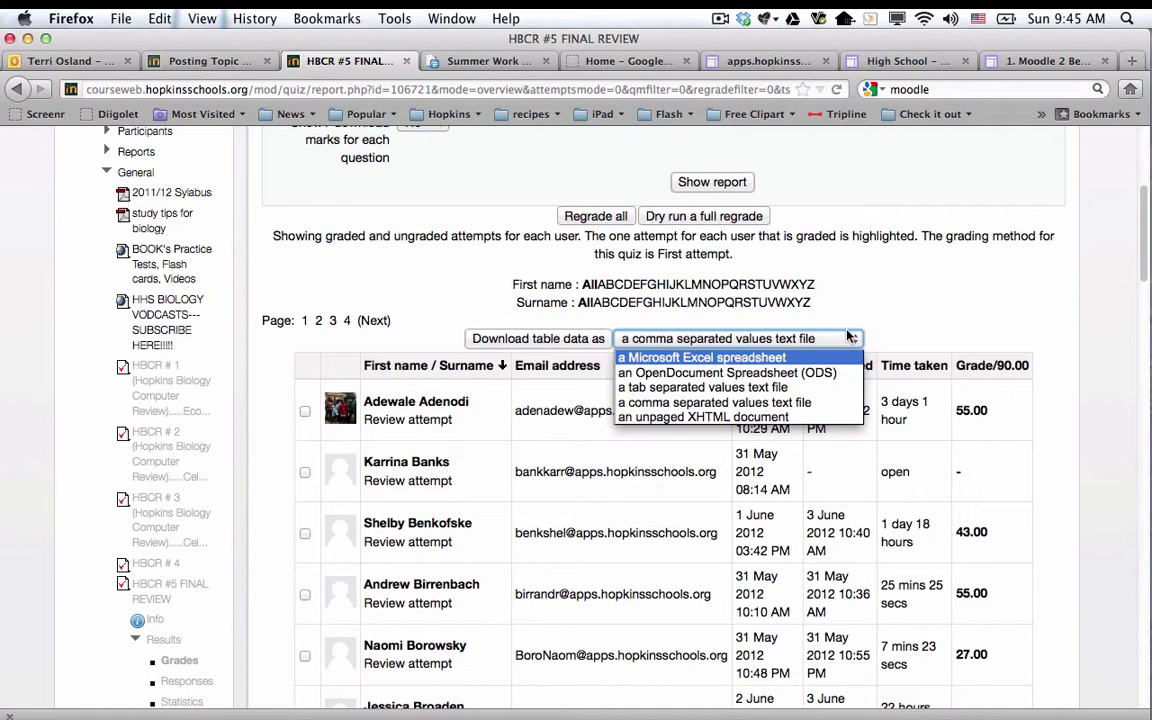
pyautogui.click(900, 312)
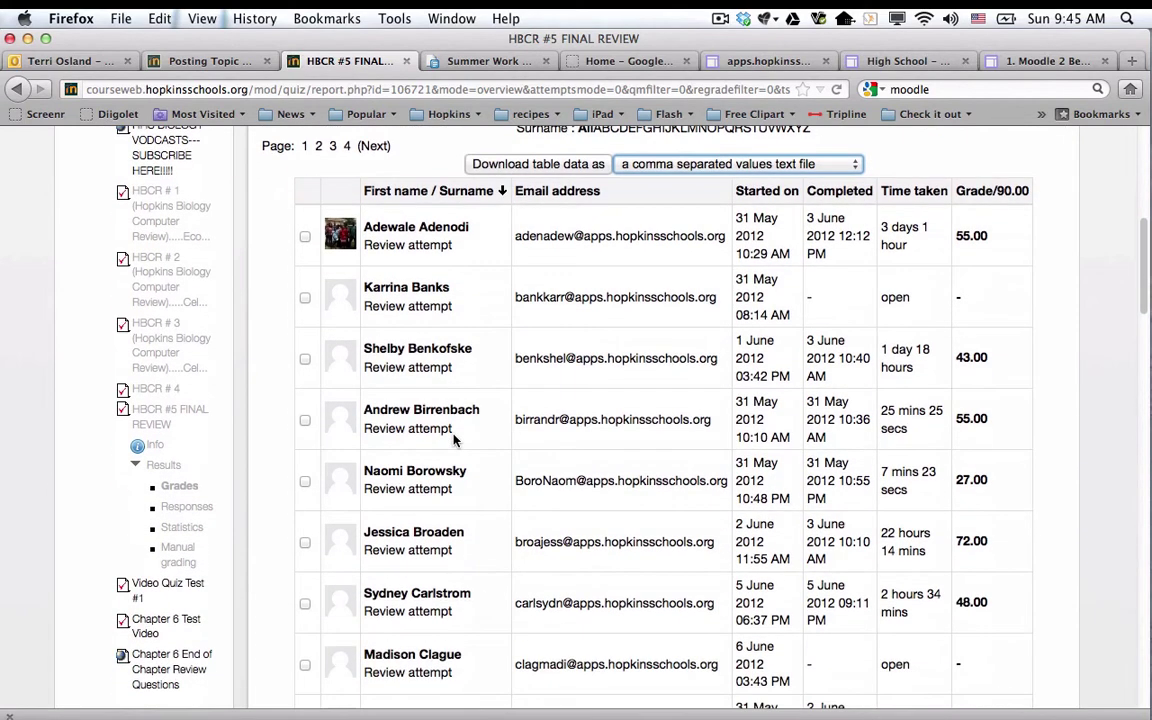
# - Open the quiz responses report and scroll across every student's answers to Responses 1–29
pyautogui.click(184, 506)
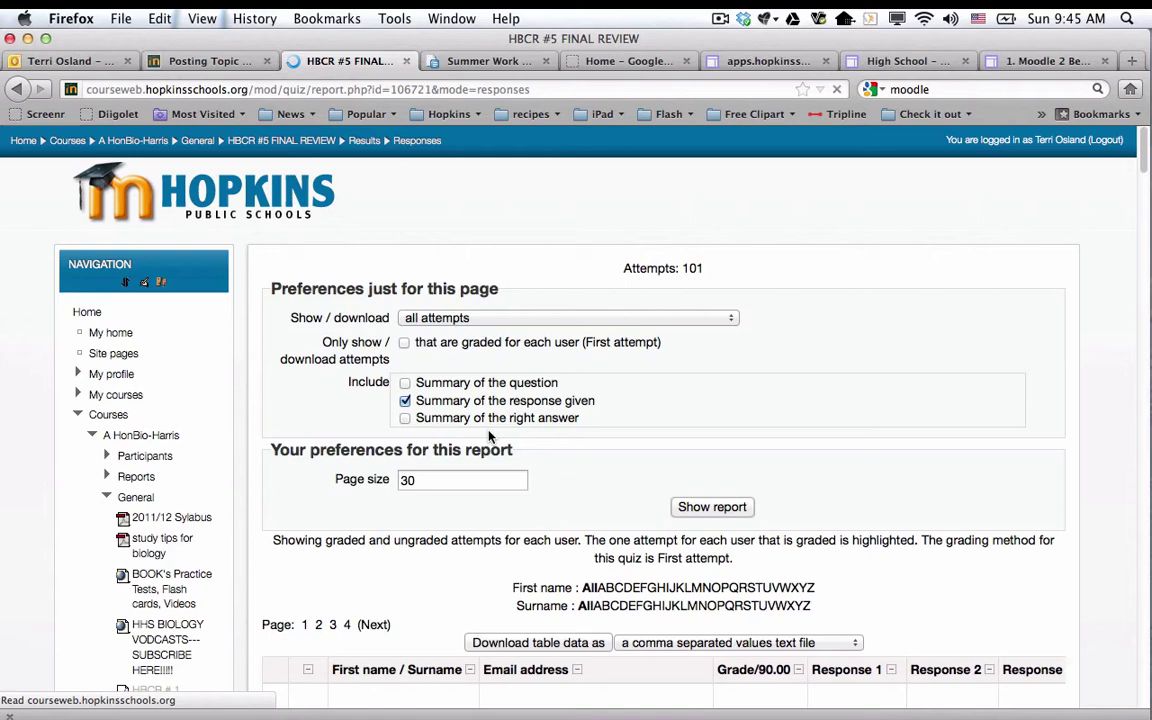
pyautogui.scroll(-5, 685, 401)
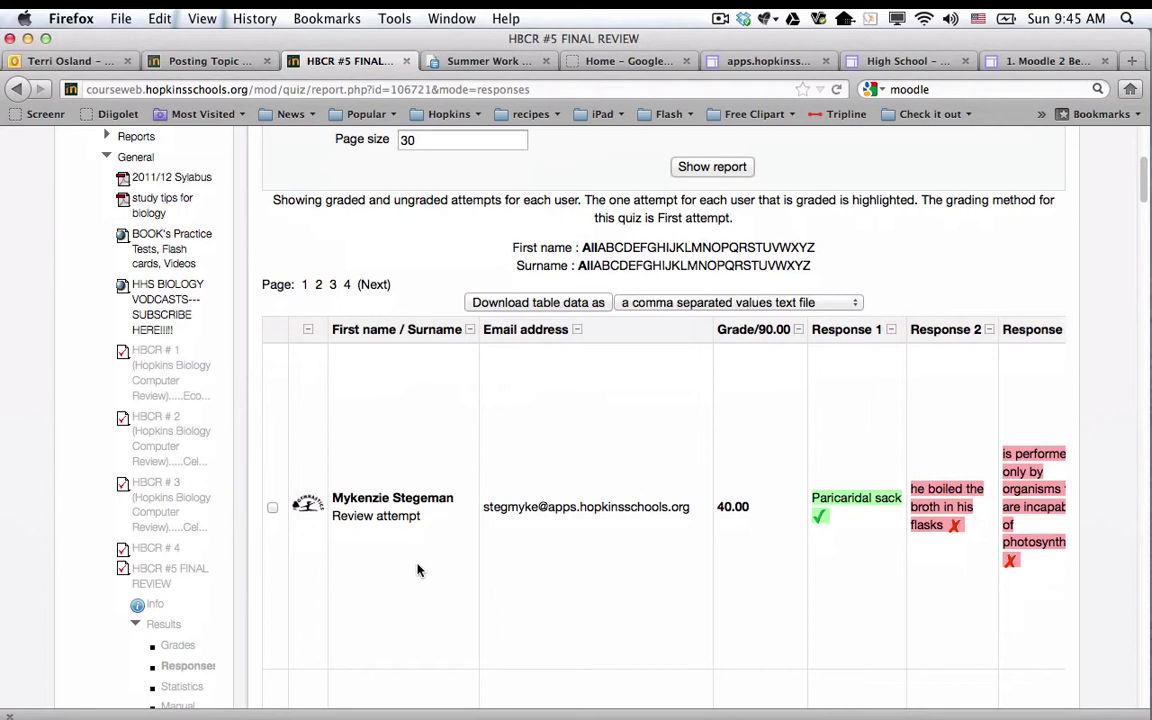
pyautogui.hscroll(2, 418, 570)
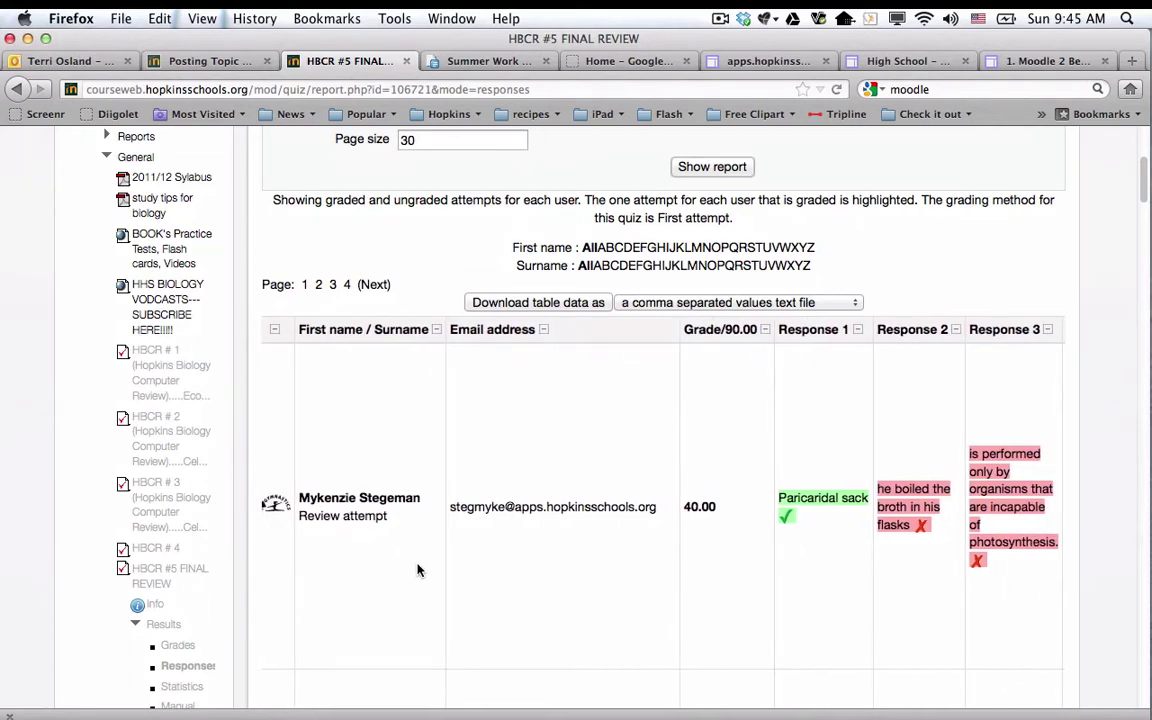
pyautogui.hscroll(5, 418, 570)
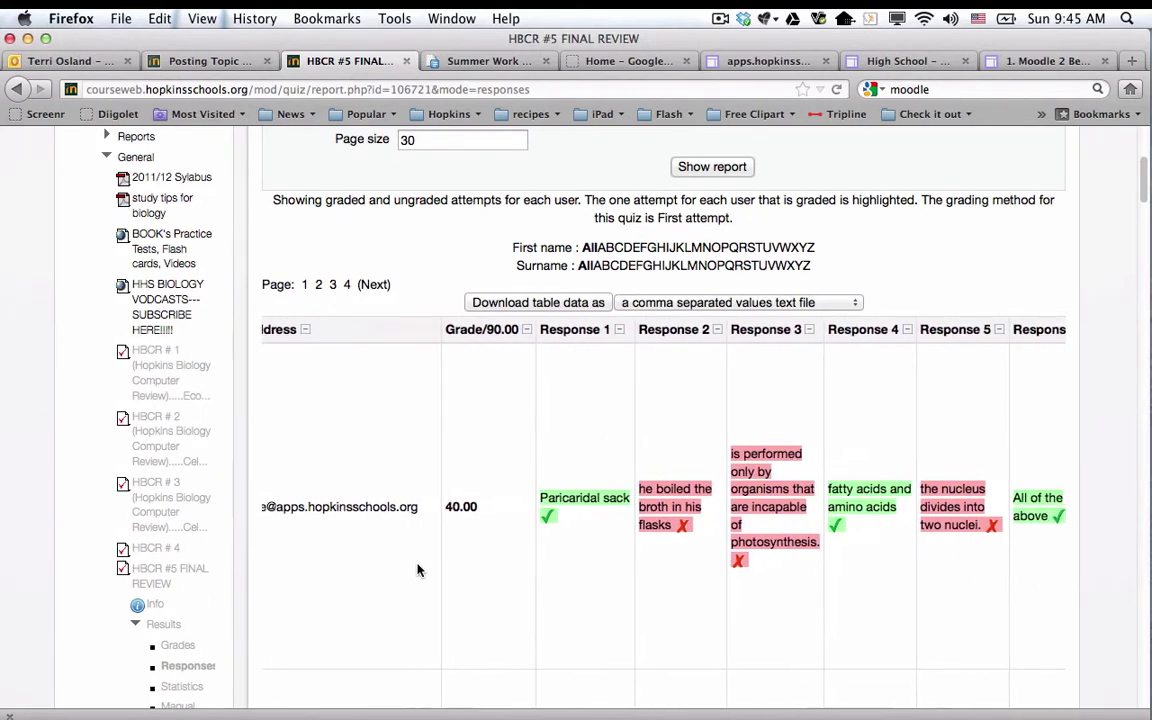
pyautogui.hscroll(3, 418, 570)
pyautogui.hscroll(6, 418, 570)
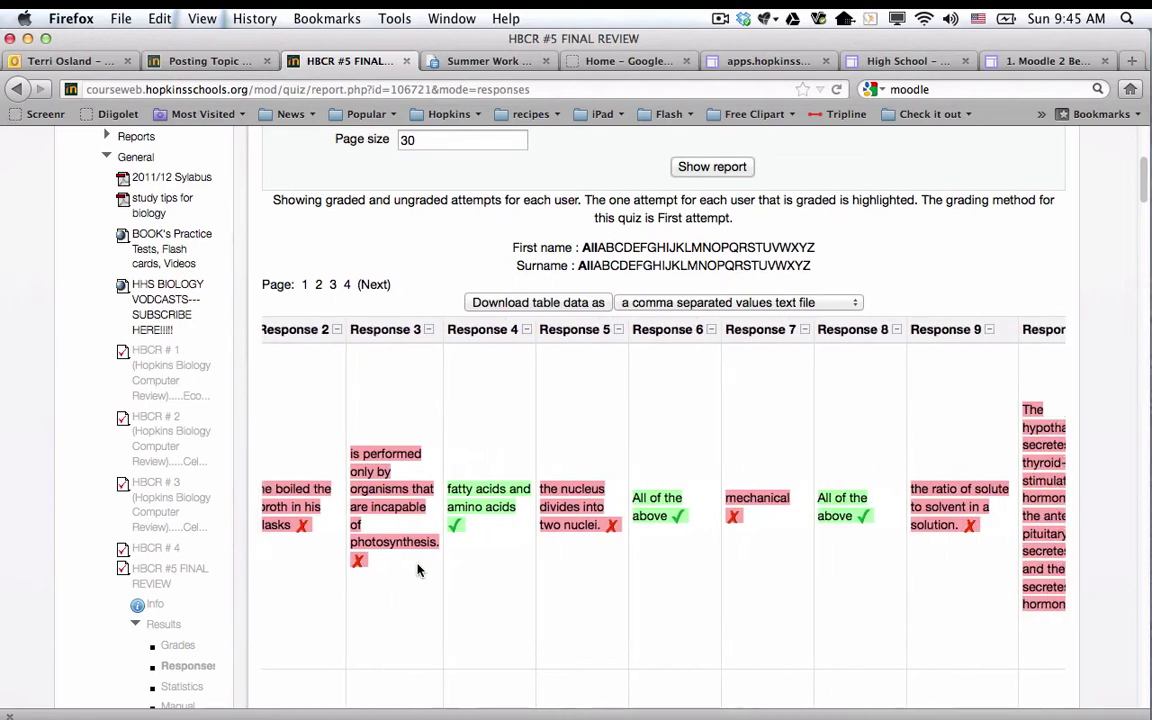
pyautogui.hscroll(6, 418, 570)
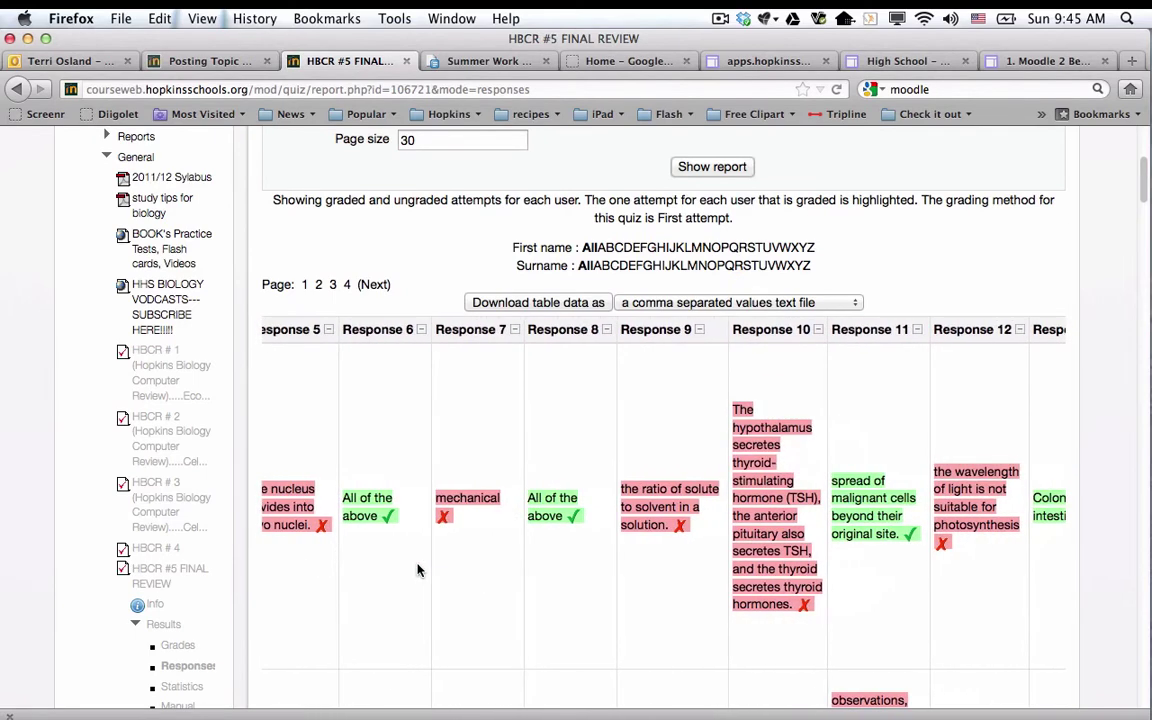
pyautogui.hscroll(6, 418, 570)
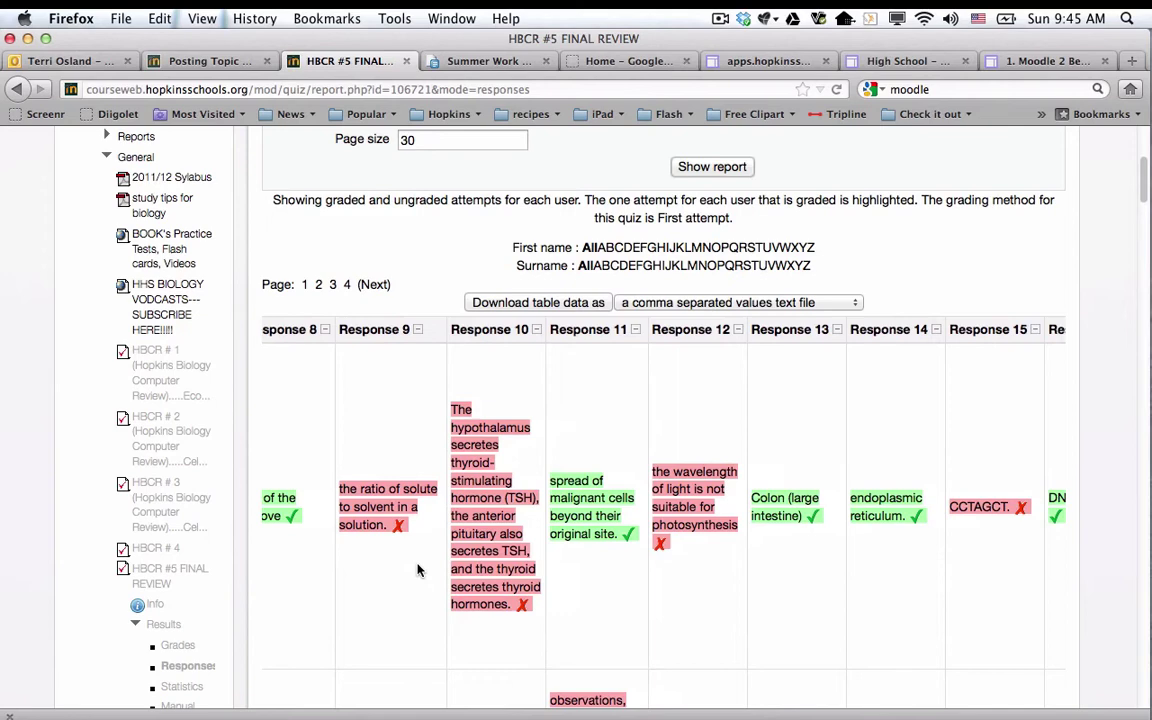
pyautogui.hscroll(4, 418, 570)
pyautogui.hscroll(4, 418, 570)
pyautogui.hscroll(8, 418, 570)
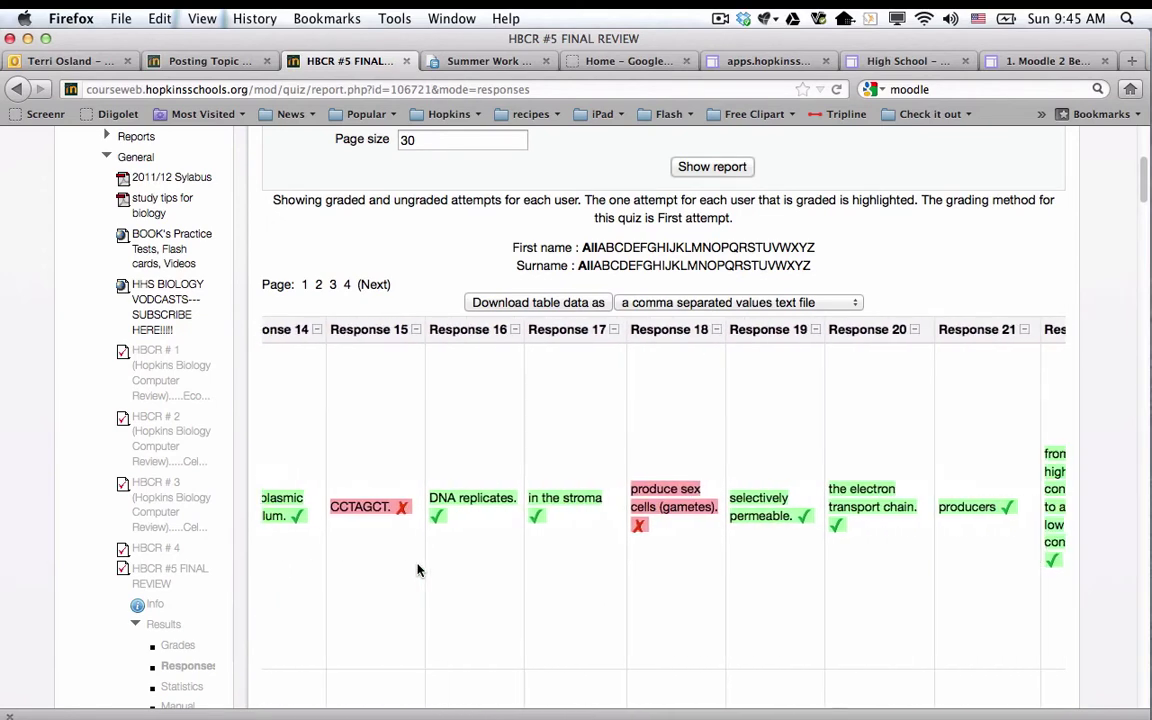
pyautogui.hscroll(2, 418, 570)
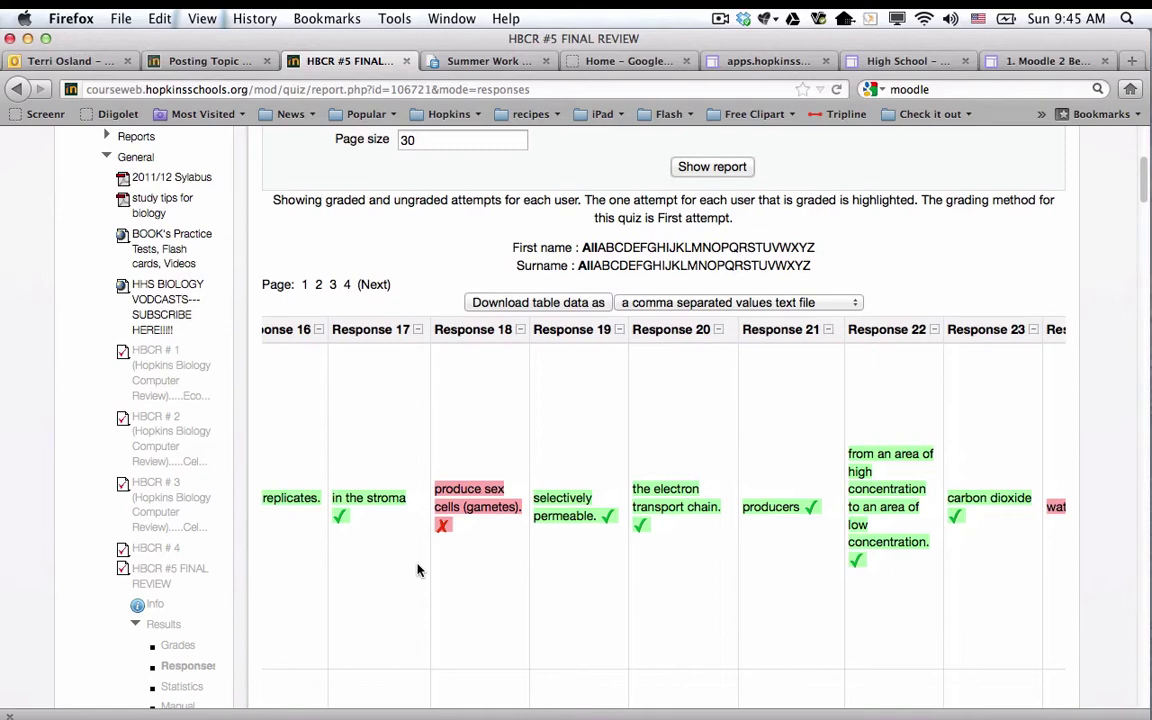
pyautogui.hscroll(4, 418, 570)
pyautogui.hscroll(8, 418, 570)
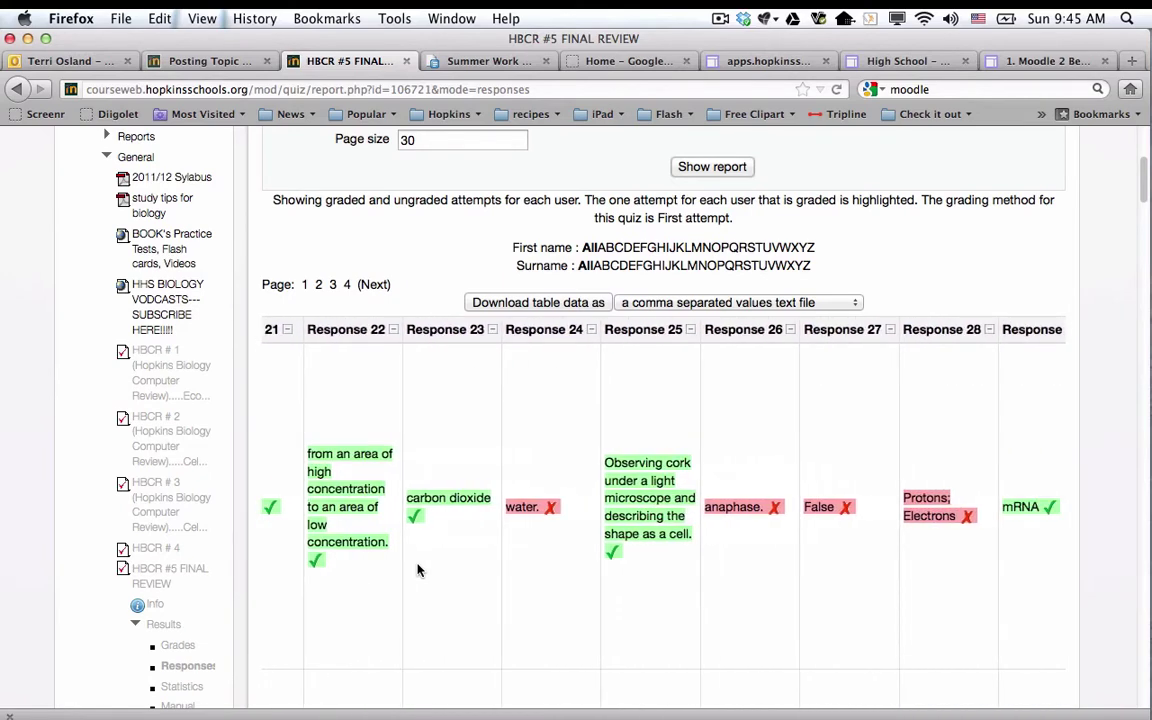
pyautogui.hscroll(1, 418, 570)
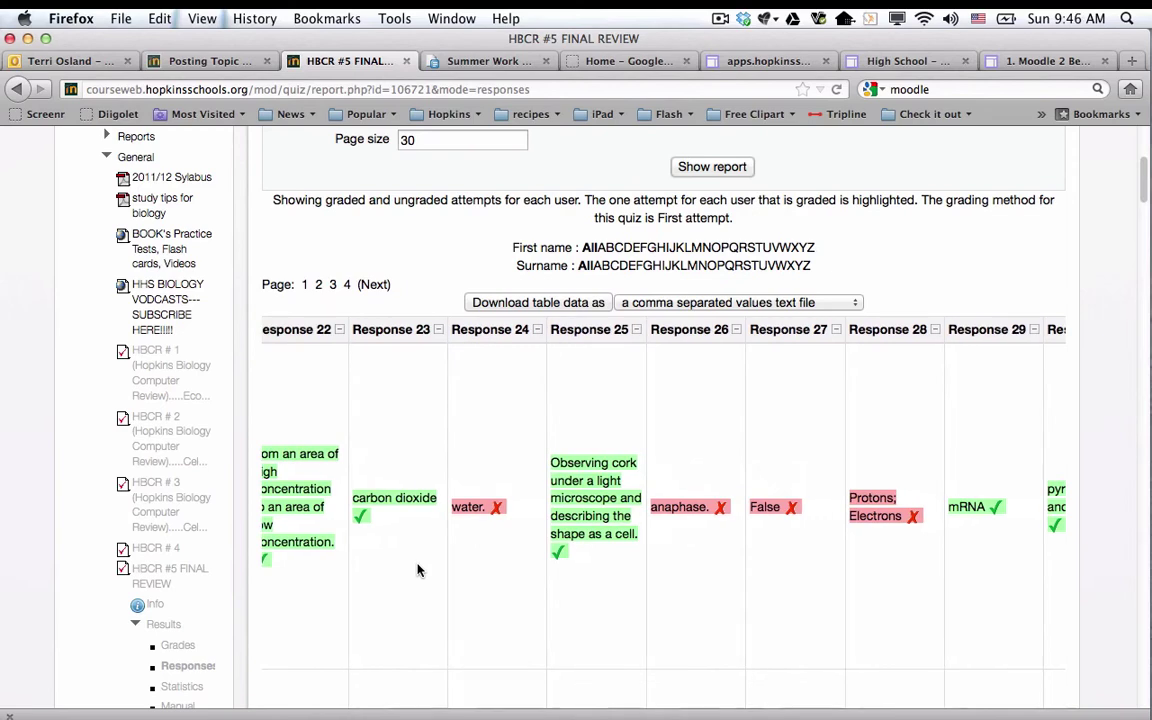
pyautogui.hscroll(-20, 418, 570)
pyautogui.hscroll(-20, 418, 570)
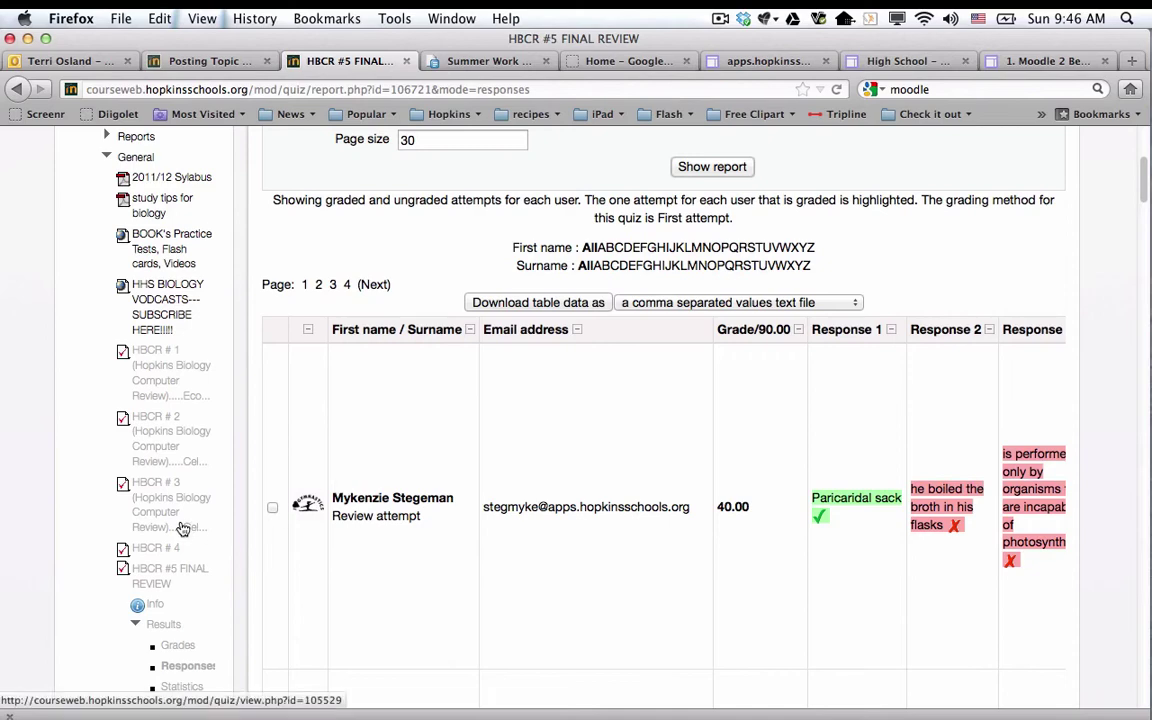
# - Open the quiz Statistics report from the Results section of the navigation block
pyautogui.scroll(-3, 181, 527)
pyautogui.scroll(-1, 181, 527)
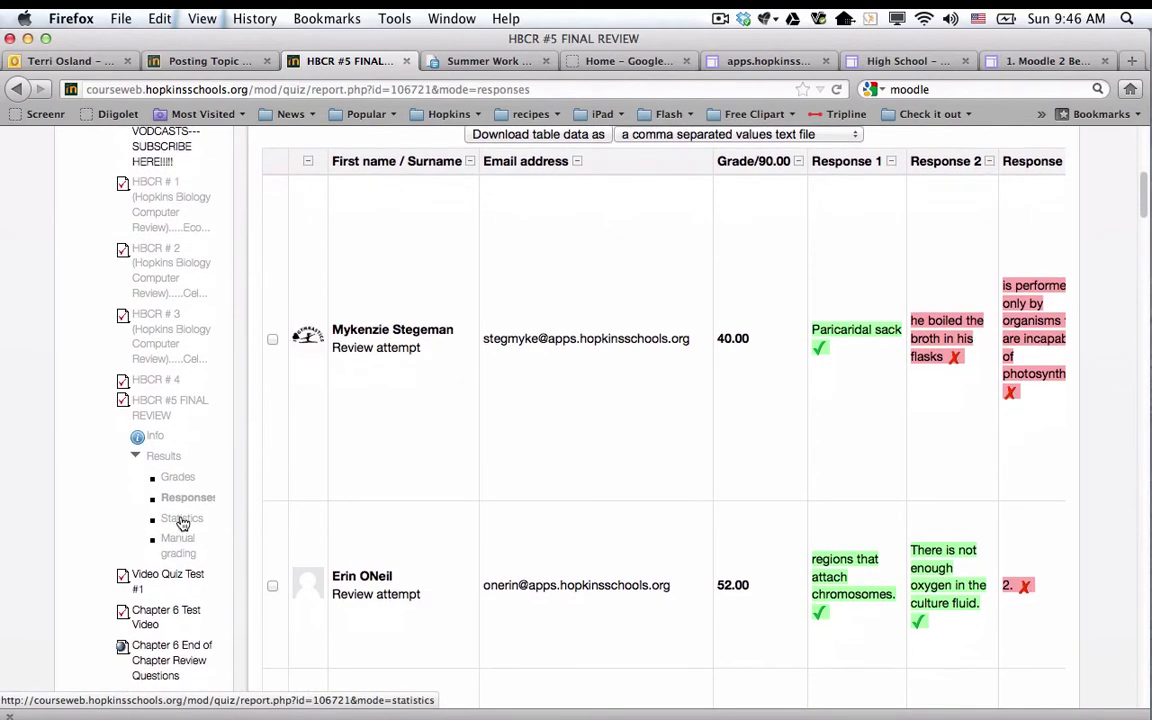
pyautogui.click(182, 520)
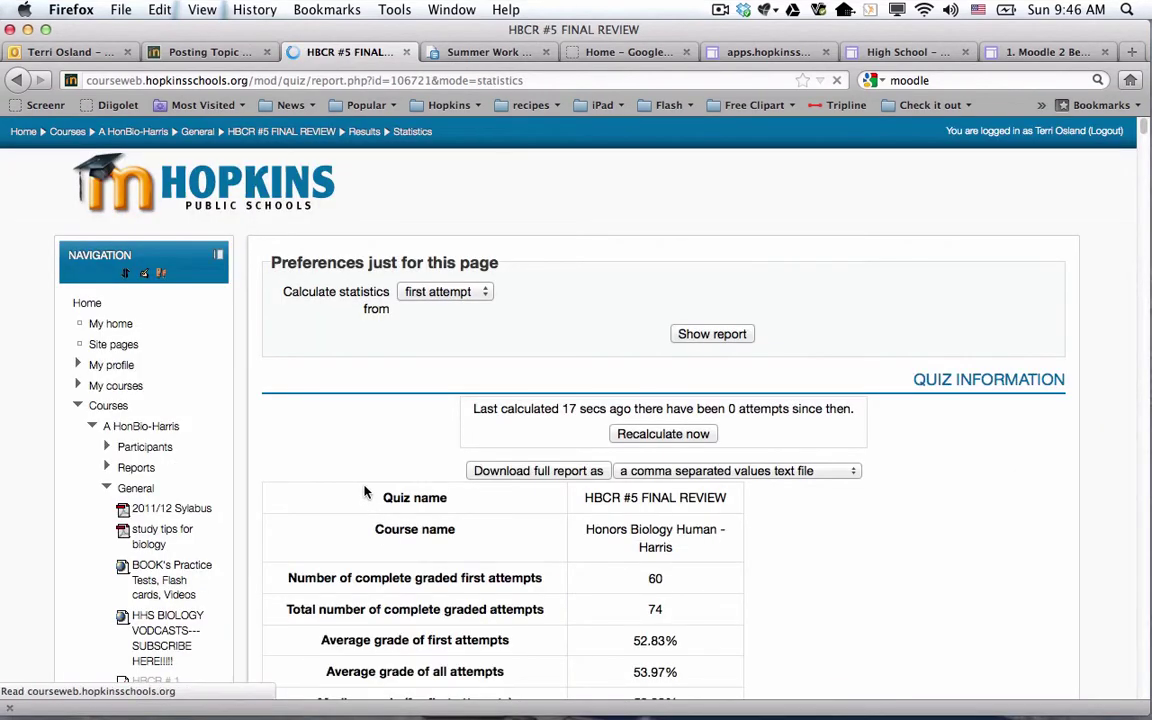
# - Scroll through the Quiz Information table: 52.83% average, 52.92% median, 15.17% standard deviation
pyautogui.scroll(-2, 364, 490)
pyautogui.scroll(-2, 364, 490)
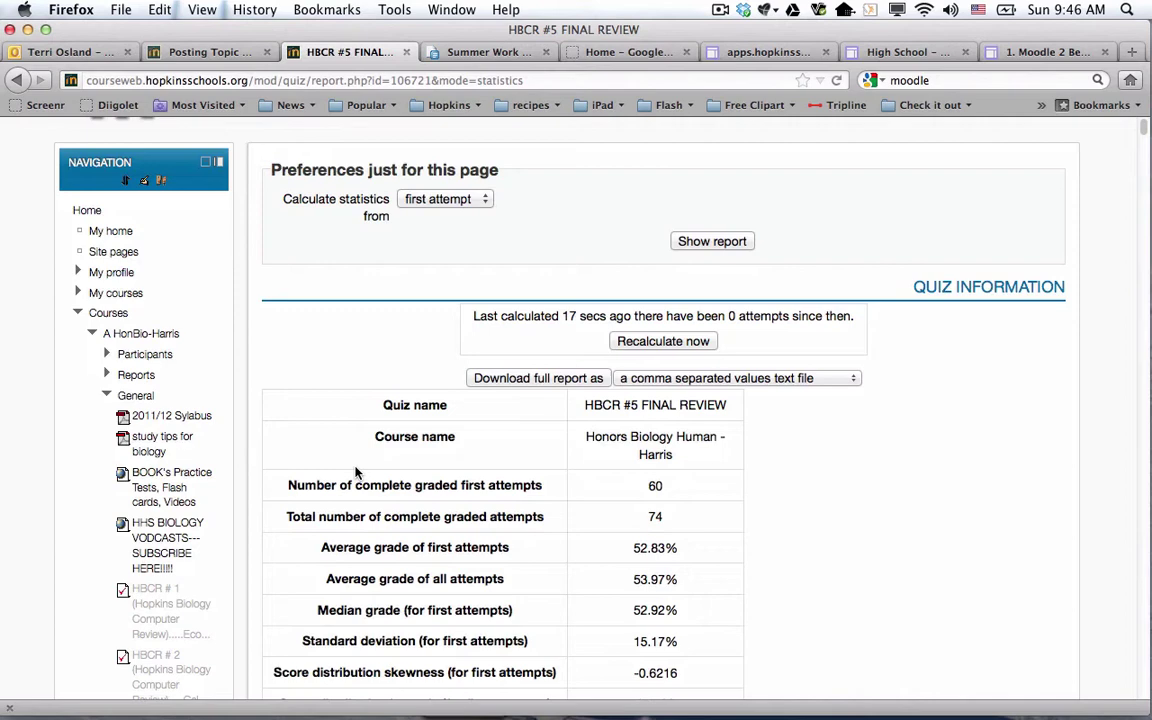
pyautogui.scroll(-3, 330, 425)
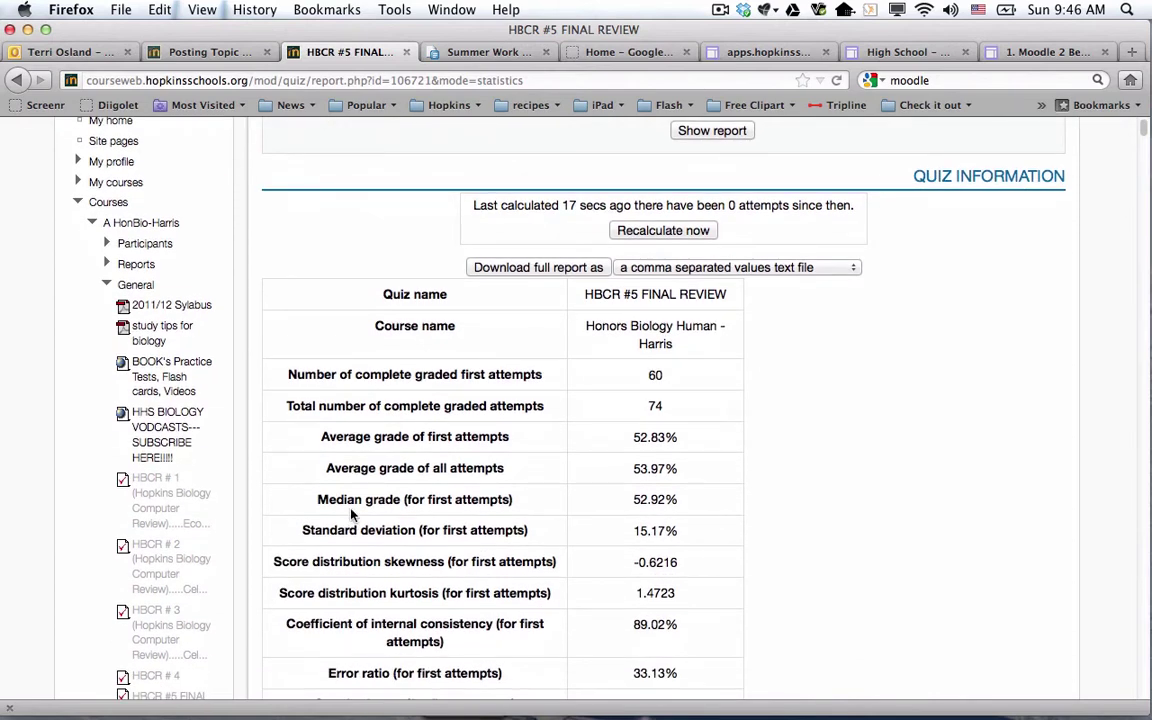
pyautogui.scroll(-1, 350, 476)
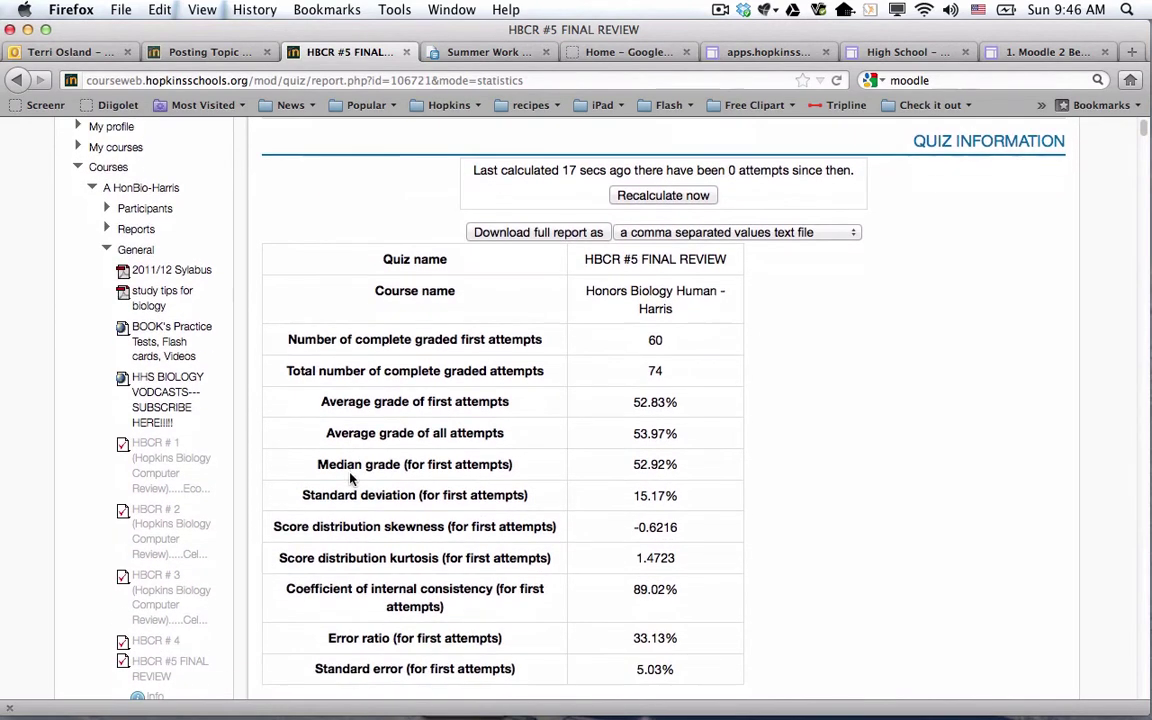
pyautogui.scroll(-2, 350, 490)
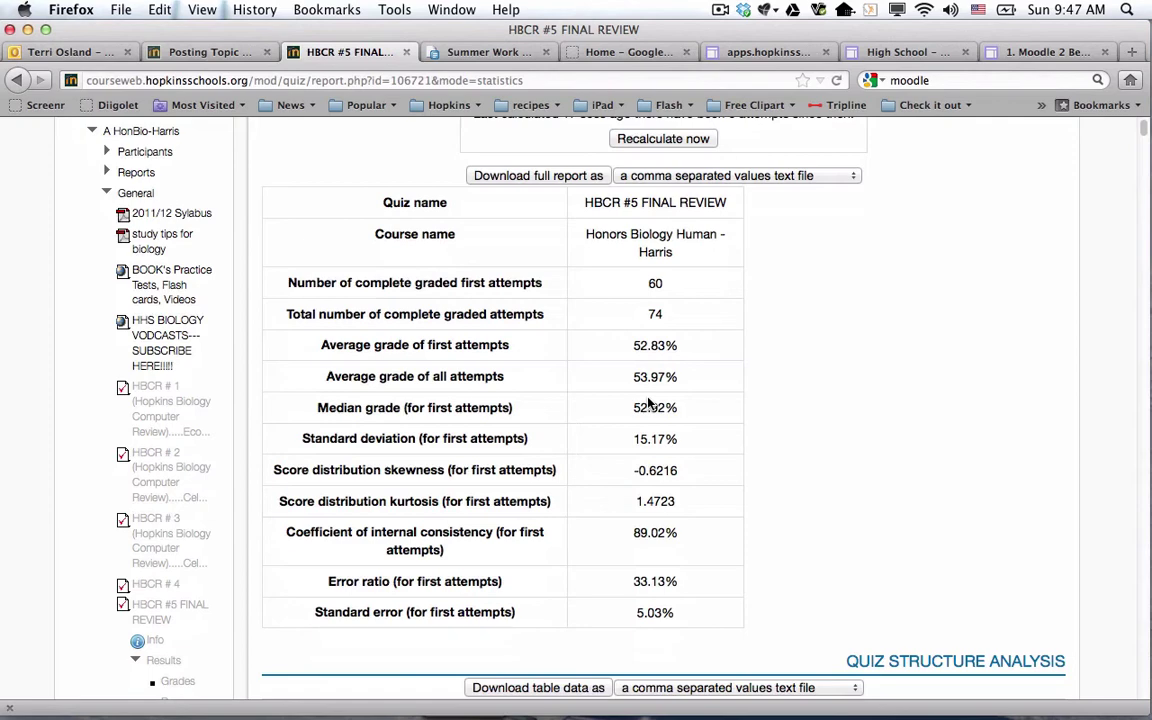
# - Scroll down to Quiz Structure Analysis and across its facility, discrimination and weight columns
pyautogui.scroll(-4, 648, 402)
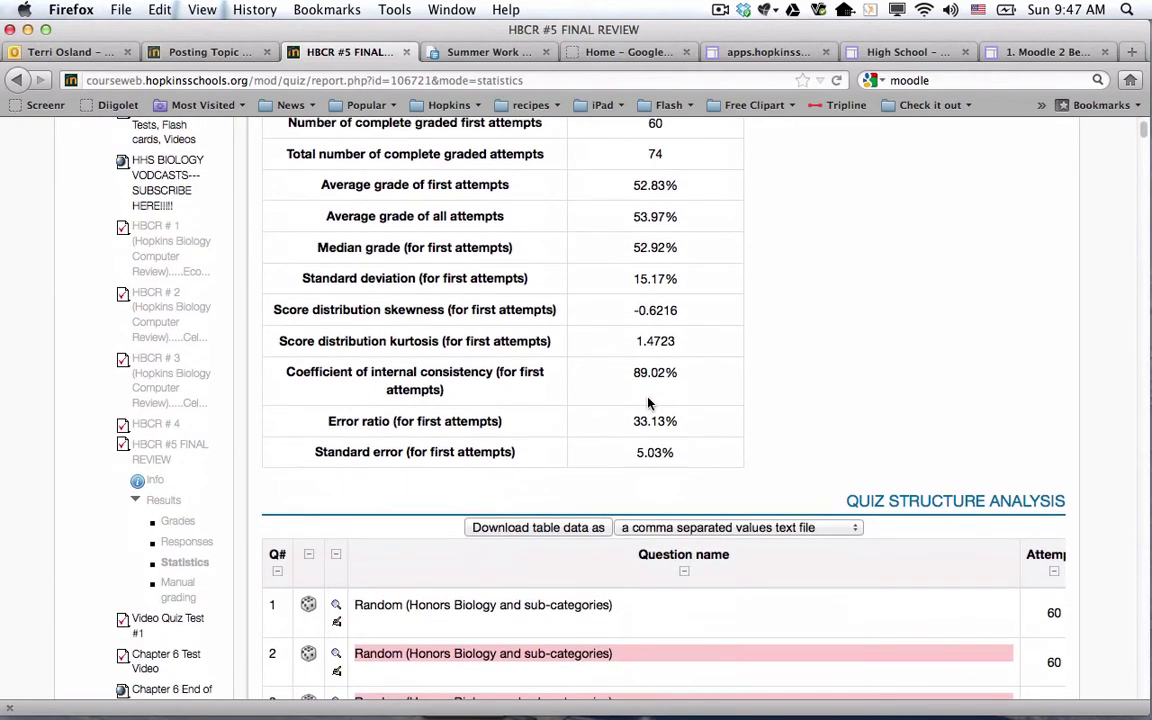
pyautogui.scroll(-7, 648, 402)
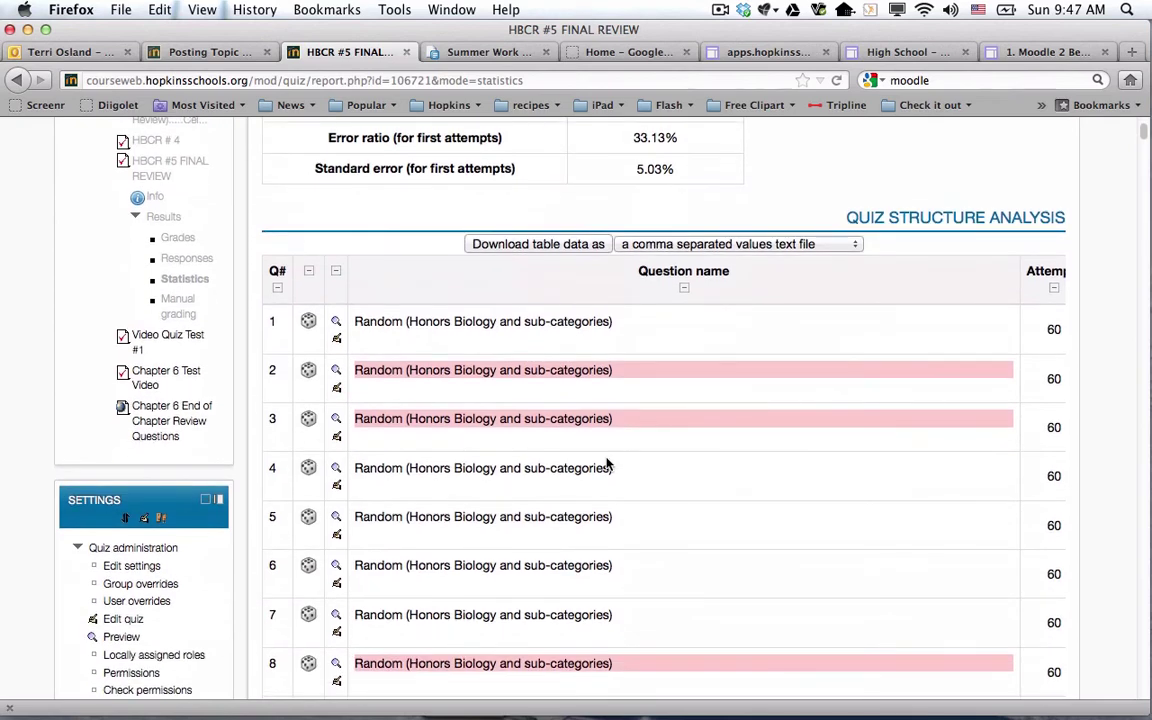
pyautogui.hscroll(3, 607, 465)
pyautogui.hscroll(7, 607, 464)
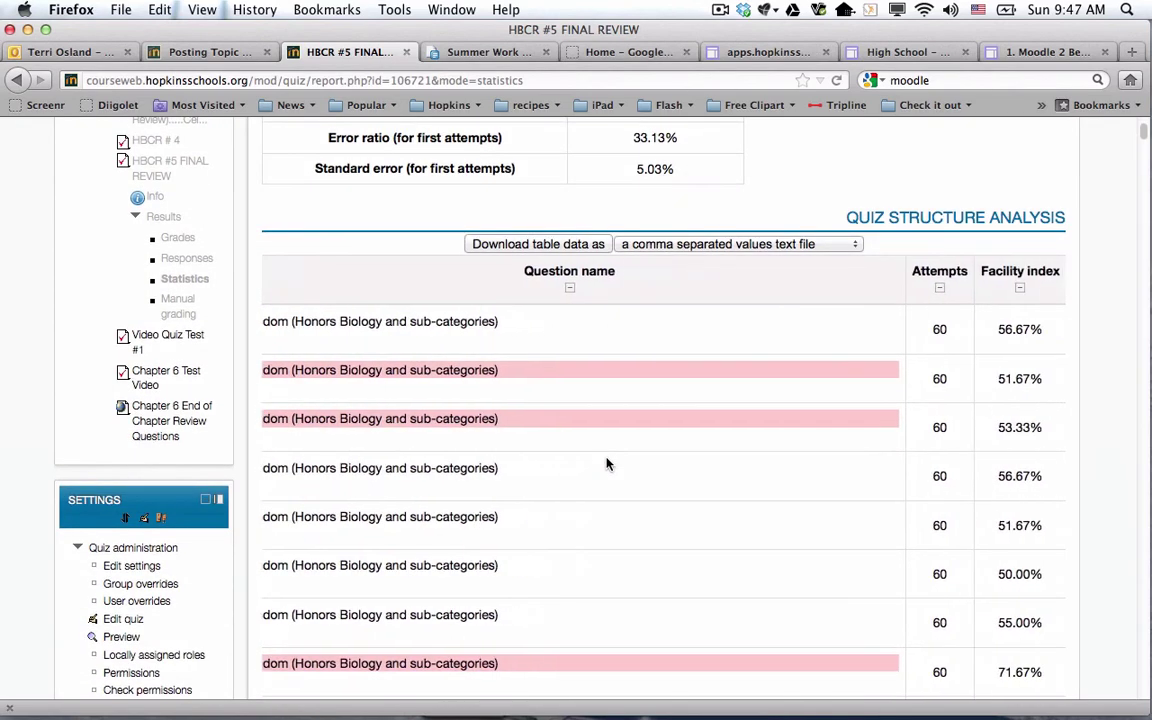
pyautogui.hscroll(11, 607, 464)
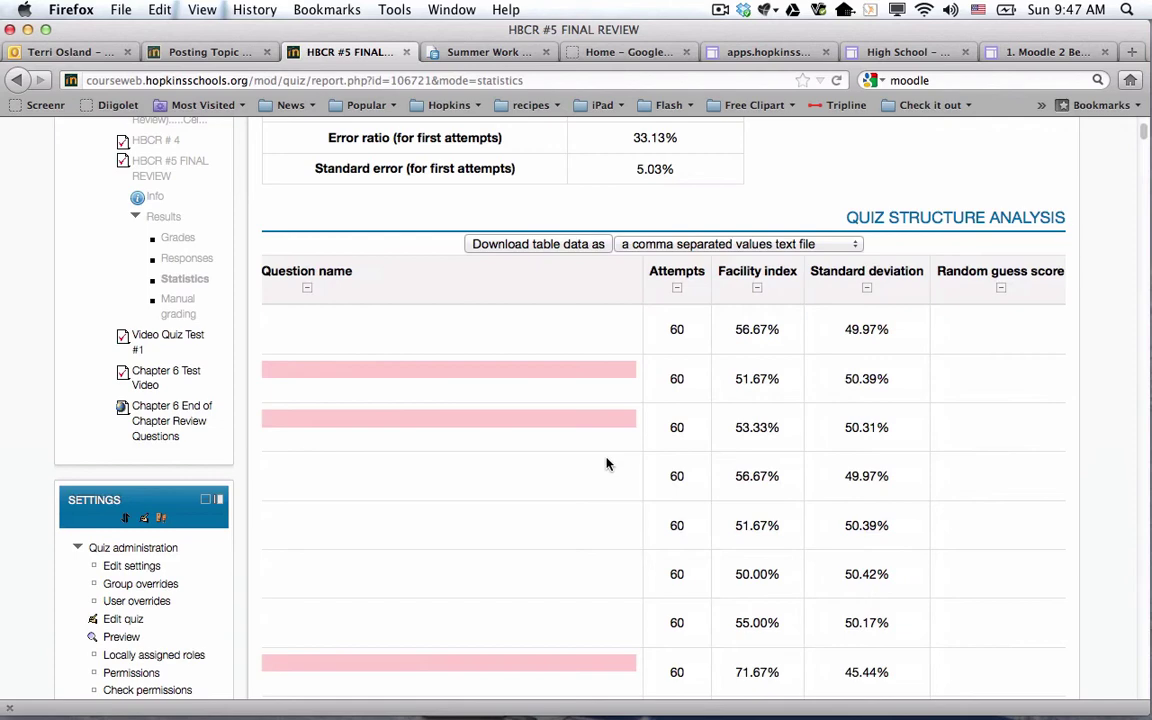
pyautogui.hscroll(4, 607, 464)
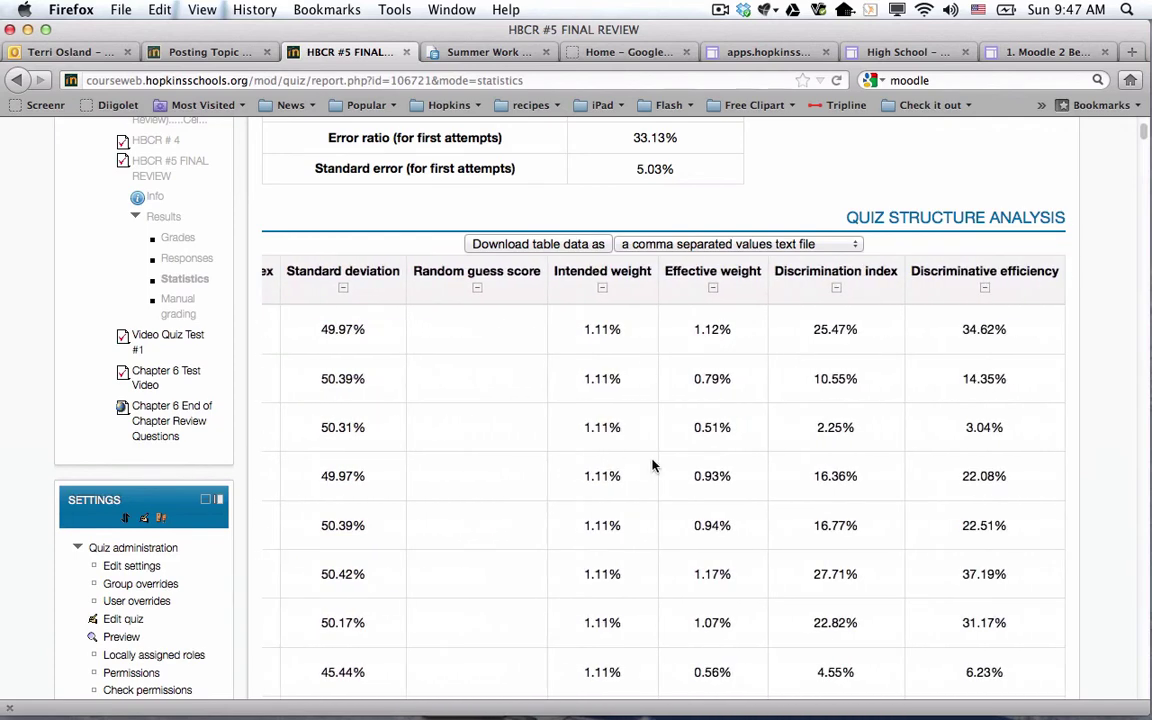
# - Scroll the analysis table back and open the quiz's Manual grading report
pyautogui.hscroll(-12, 651, 465)
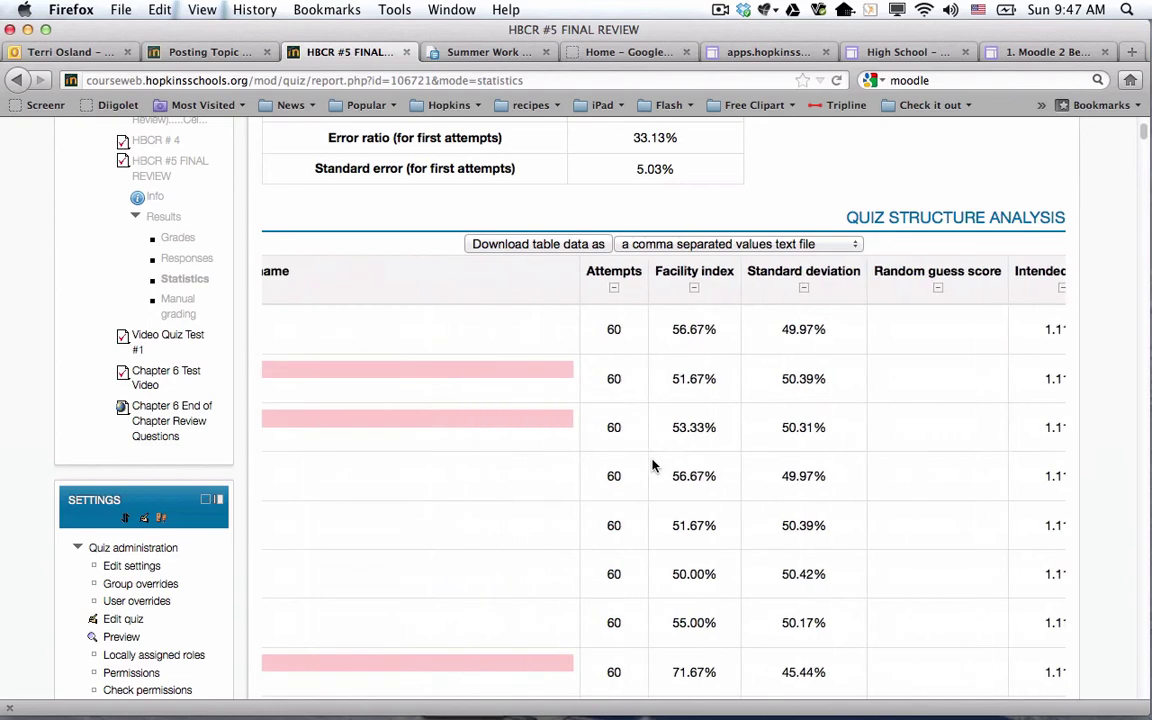
pyautogui.hscroll(-10, 651, 465)
pyautogui.hscroll(-1, 652, 466)
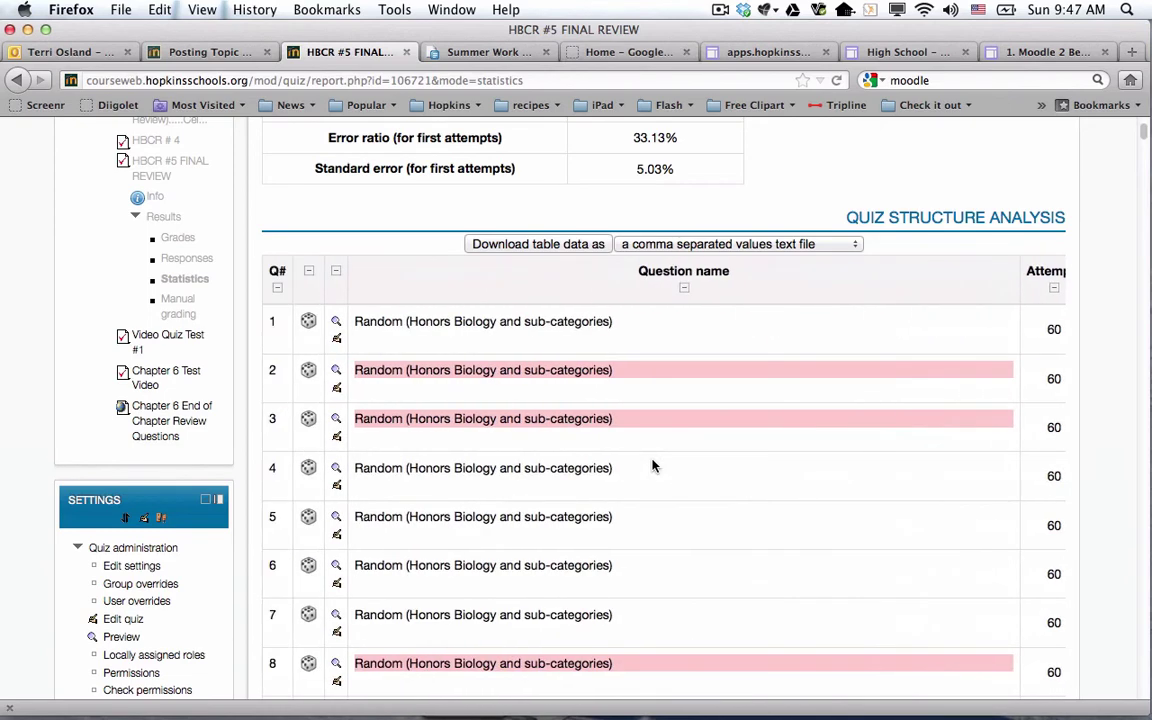
pyautogui.scroll(-3, 652, 466)
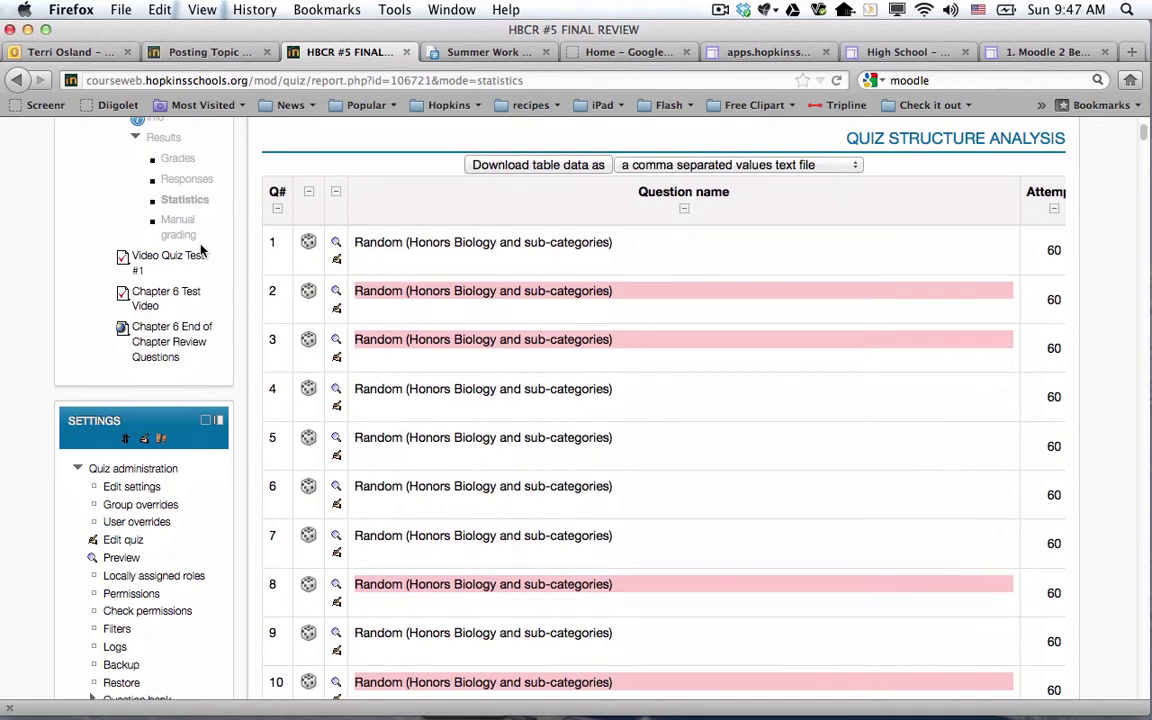
pyautogui.click(170, 235)
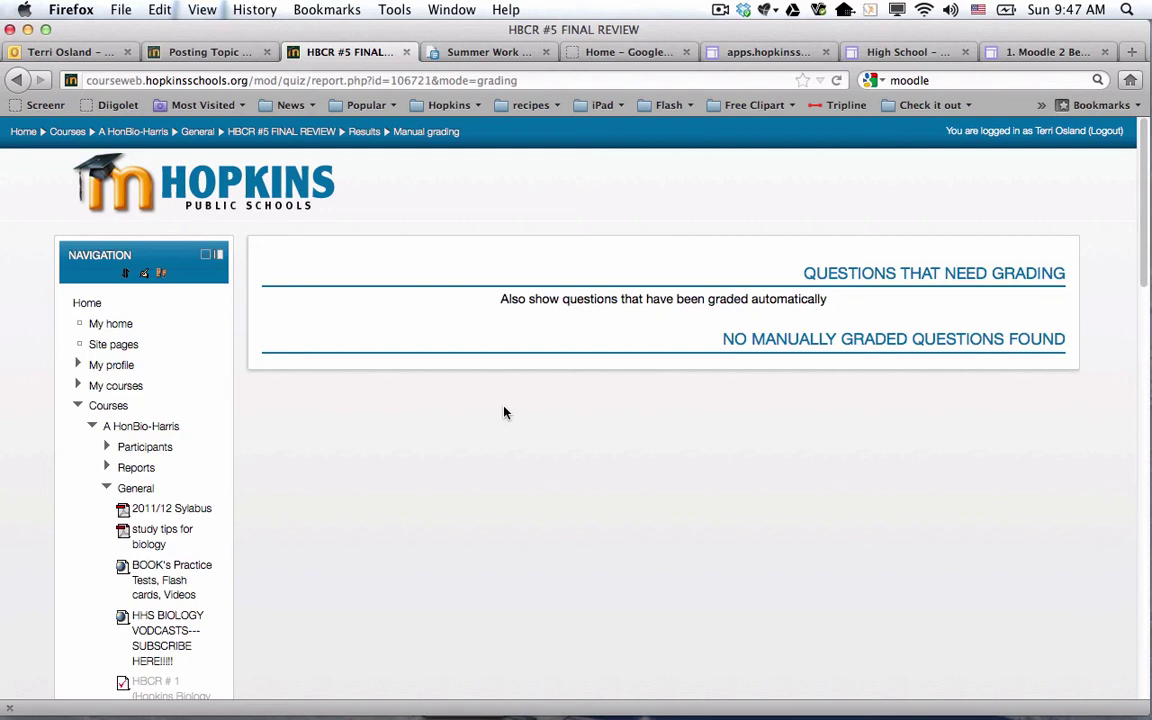
# - Scroll the manual grading page to confirm no questions need grading by hand
pyautogui.scroll(-1, 504, 412)
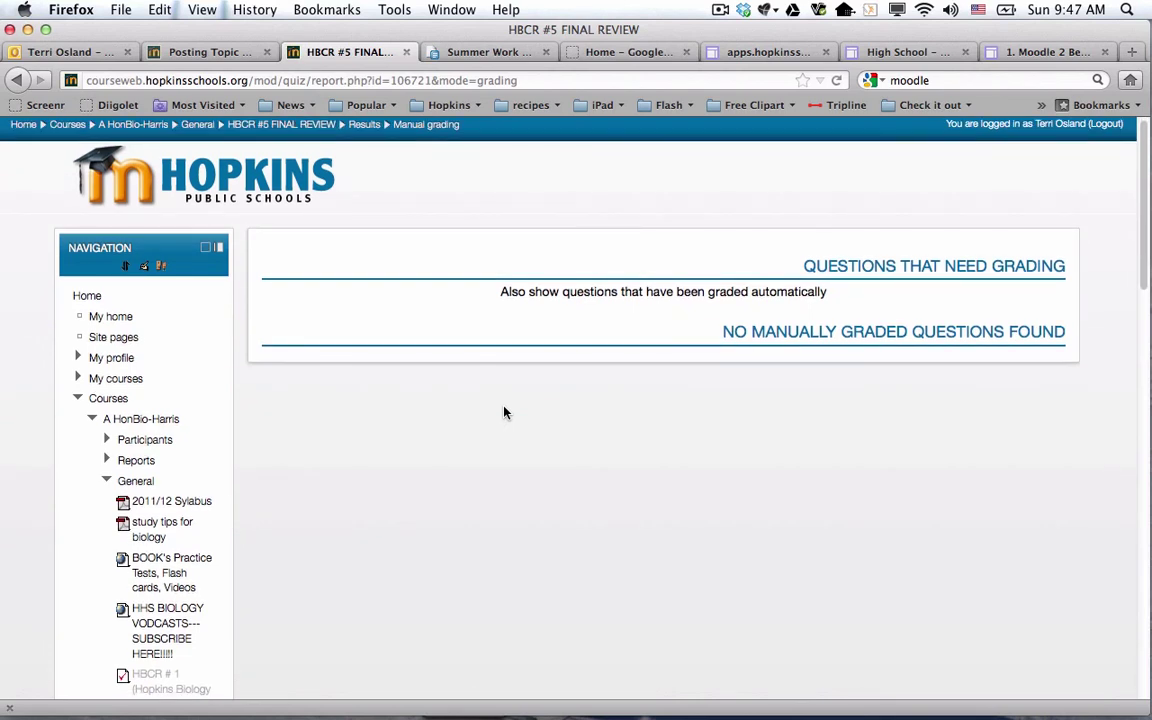